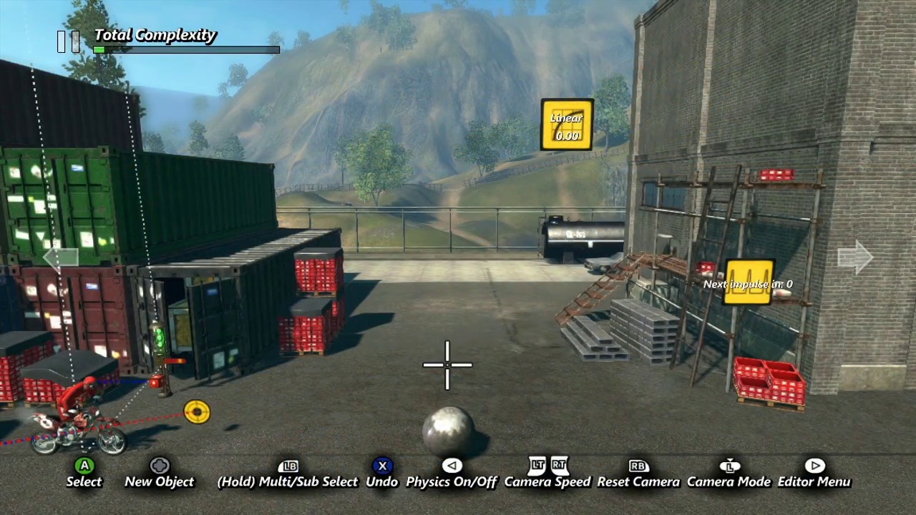
- Add an Object Position Event from the Events objects to the scene and open its object properties
{"action": "key", "text": "Up"}
{"action": "key", "text": "Return"}
{"action": "key", "text": "Left"}
{"action": "key", "text": "Left"}
{"action": "key", "text": "Left"}
{"action": "key", "text": "Left"}
{"action": "key", "text": "Down"}
{"action": "key", "text": "Down"}
{"action": "key", "text": "Down"}
{"action": "key", "text": "Down"}
{"action": "key", "text": "Down"}
{"action": "key", "text": "Down"}
{"action": "key", "text": "Down"}
{"action": "key", "text": "Down"}
{"action": "key", "text": "Down"}
{"action": "key", "text": "Down"}
{"action": "key", "text": "Down"}
{"action": "key", "text": "Down"}
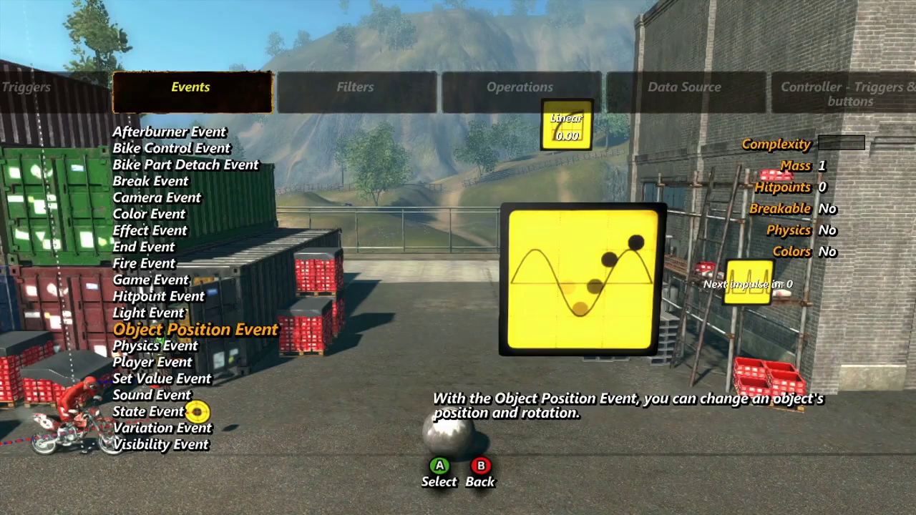
{"action": "key", "text": "Return"}
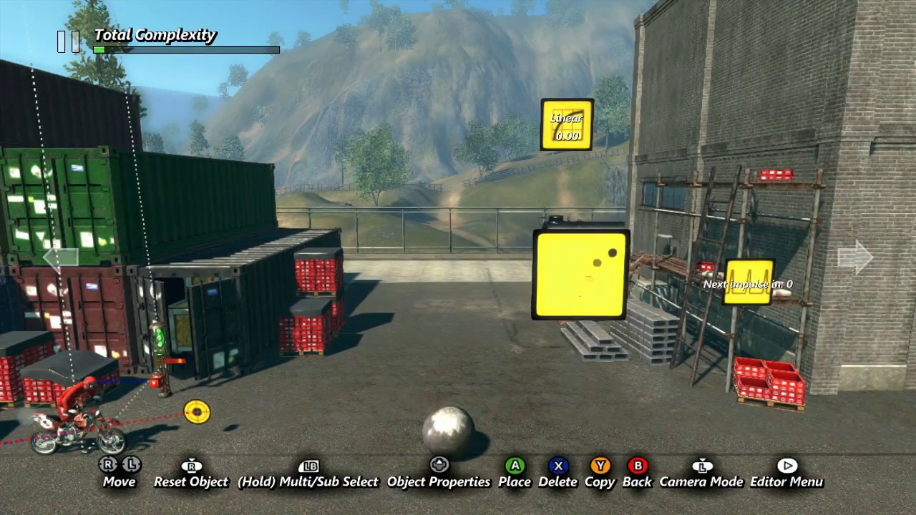
{"action": "key", "text": "Up"}
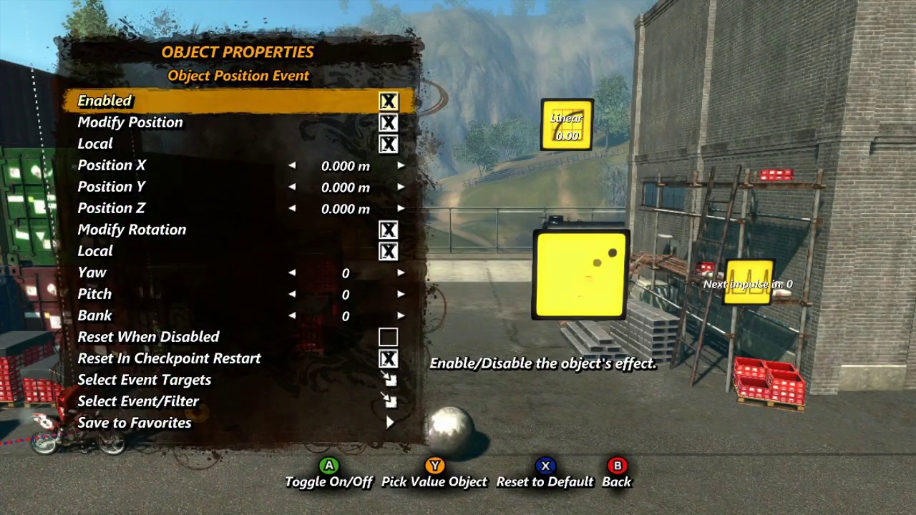
- Try switching Modify Position and its Local option off and back on for the Object Position Event
{"action": "key", "text": "Down"}
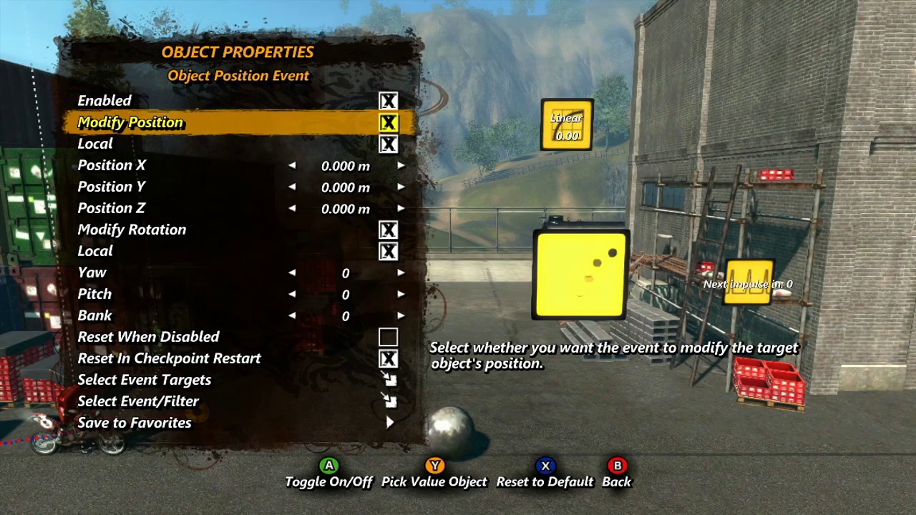
{"action": "key", "text": "Return"}
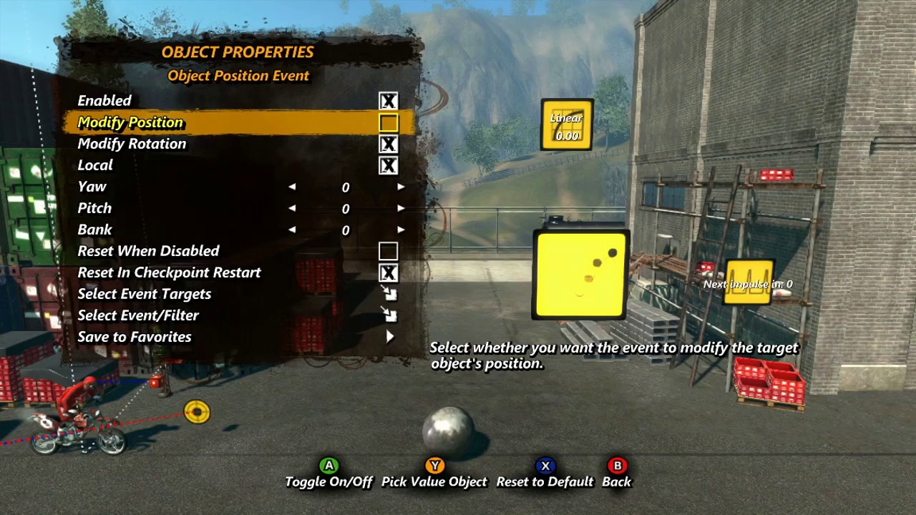
{"action": "key", "text": "Return"}
{"action": "key", "text": "Down"}
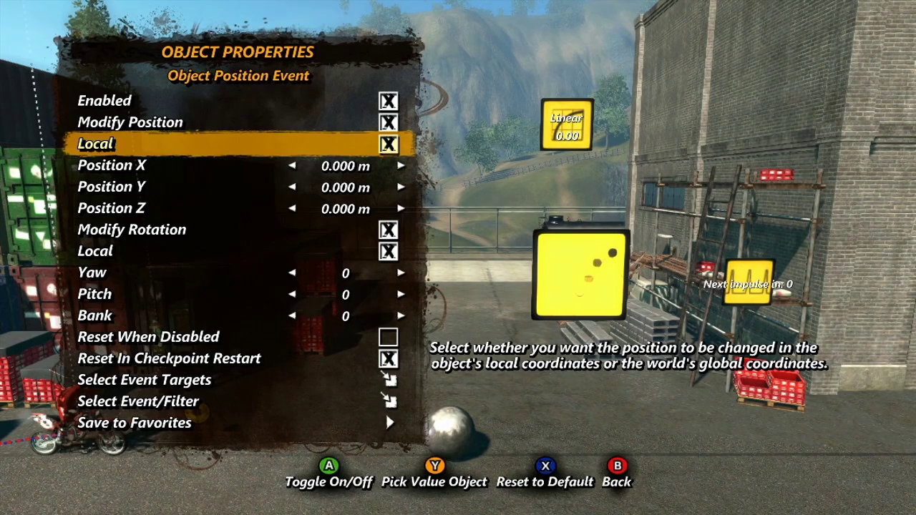
{"action": "key", "text": "Return"}
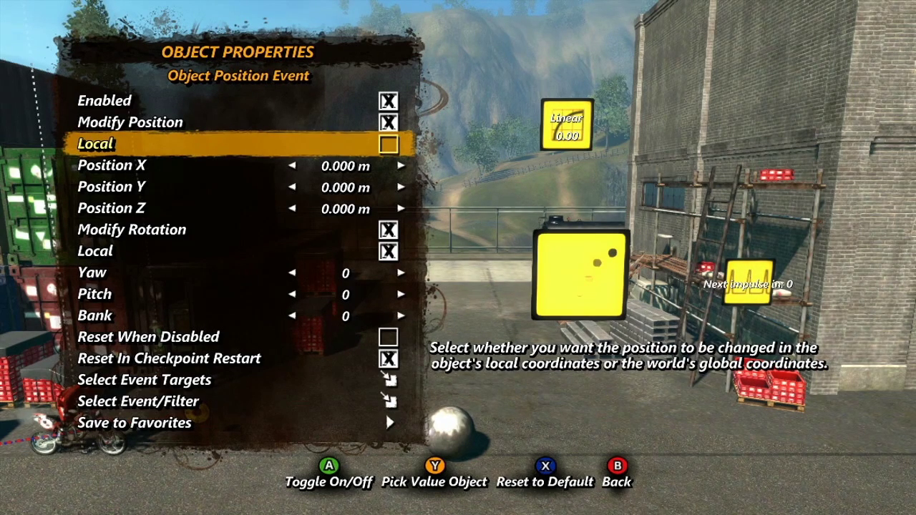
{"action": "key", "text": "Return"}
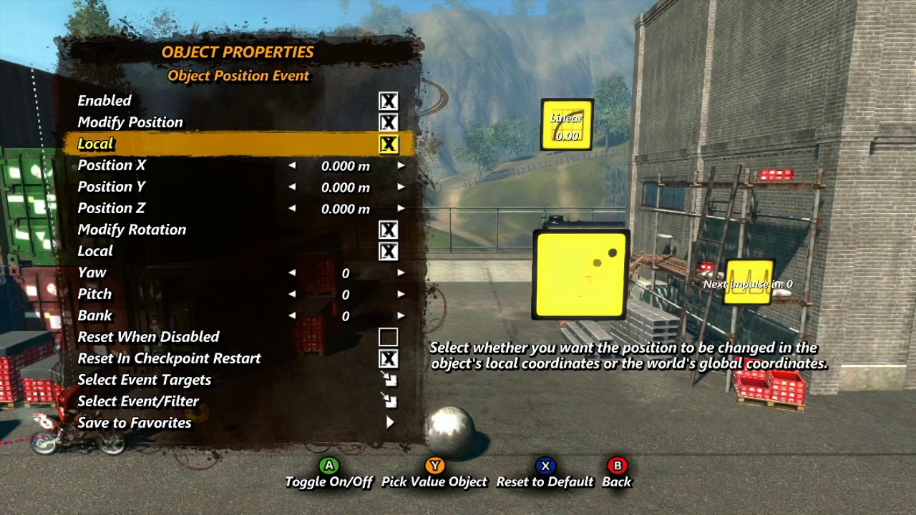
- Try a fixed Position Y of 5.382 m for the Object Position Event
{"action": "key", "text": "Down"}
{"action": "key", "text": "Down"}
{"action": "key", "text": "Down"}
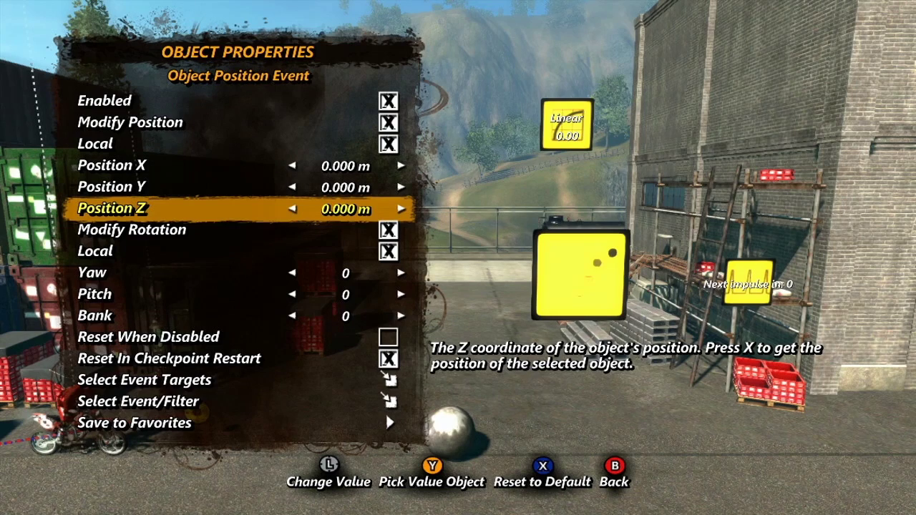
{"action": "key", "text": "Up"}
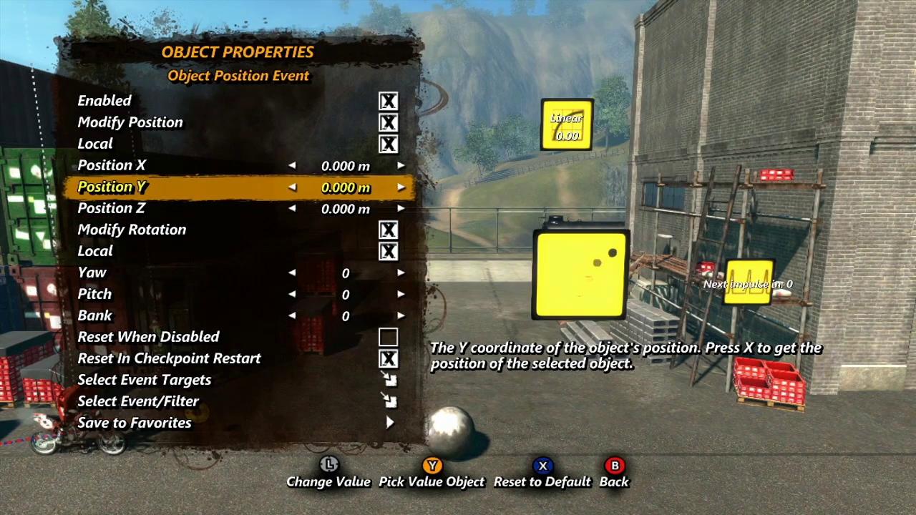
{"action": "key", "text": "Right"}
{"action": "key", "text": "Right"}
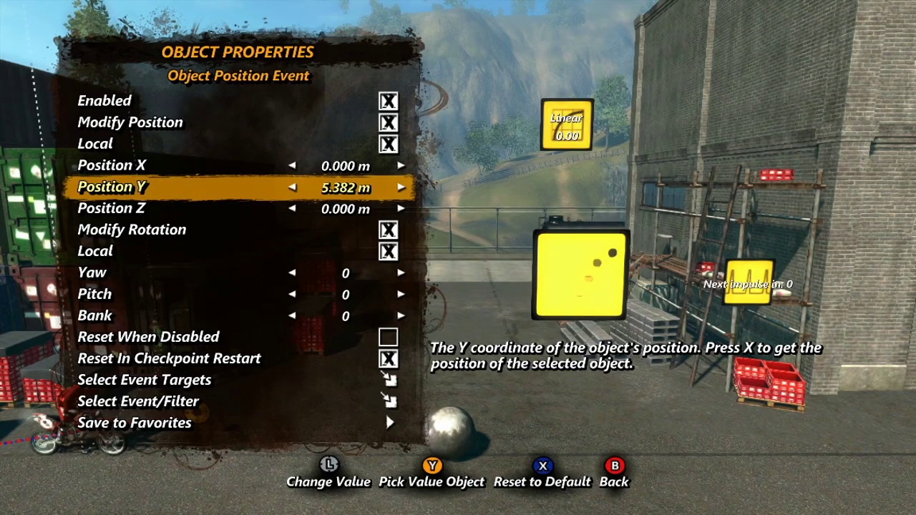
- Pick the Linear object as the value source for the Object Position Event's Position Y
{"action": "key", "text": "y"}
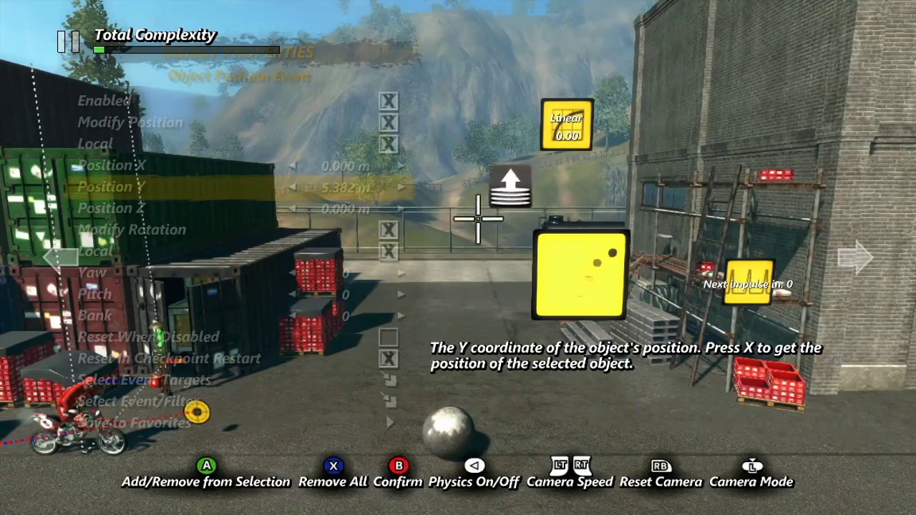
{"action": "left_click", "coordinate": [562, 132]}
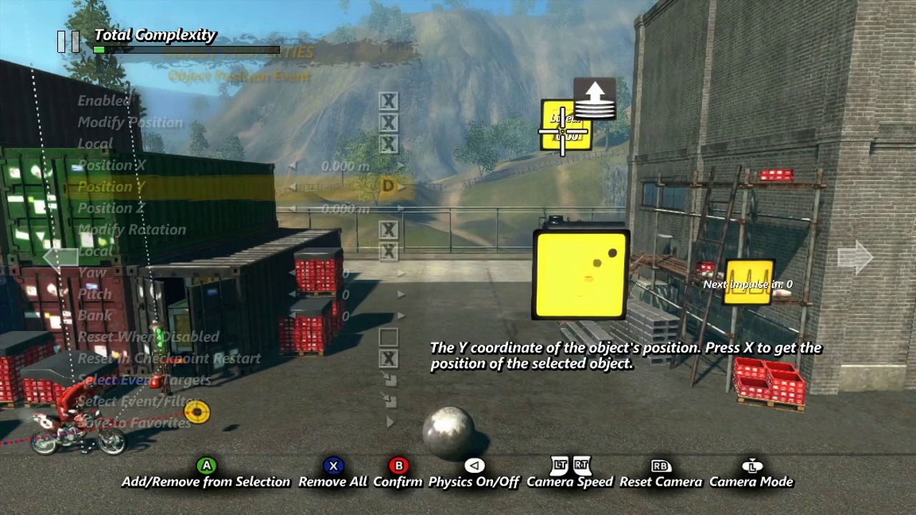
{"action": "key", "text": "b"}
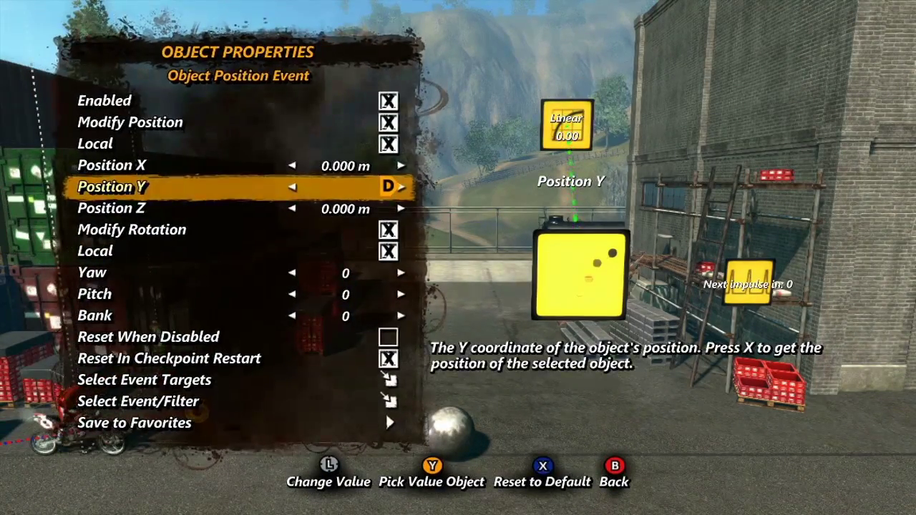
- Select the metal ball as the Object Position Event's target and leave its properties
{"action": "key", "text": "Down"}
{"action": "key", "text": "Down"}
{"action": "key", "text": "Down"}
{"action": "key", "text": "Down"}
{"action": "key", "text": "Down"}
{"action": "key", "text": "Down"}
{"action": "key", "text": "Down"}
{"action": "key", "text": "Down"}
{"action": "key", "text": "Down"}
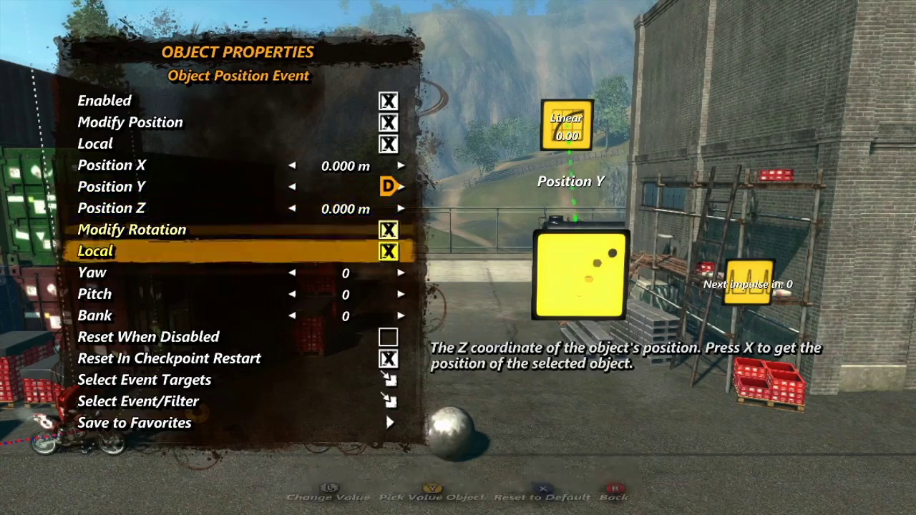
{"action": "key", "text": "Return"}
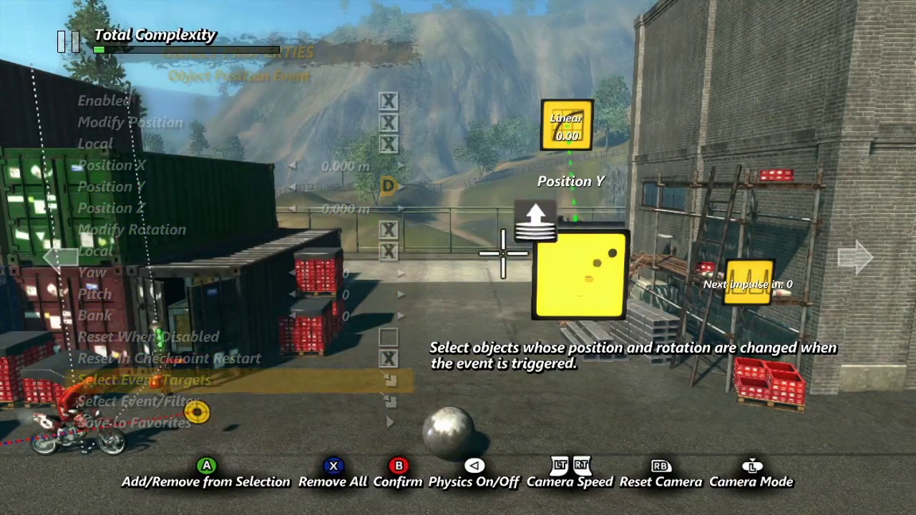
{"action": "key", "text": "b"}
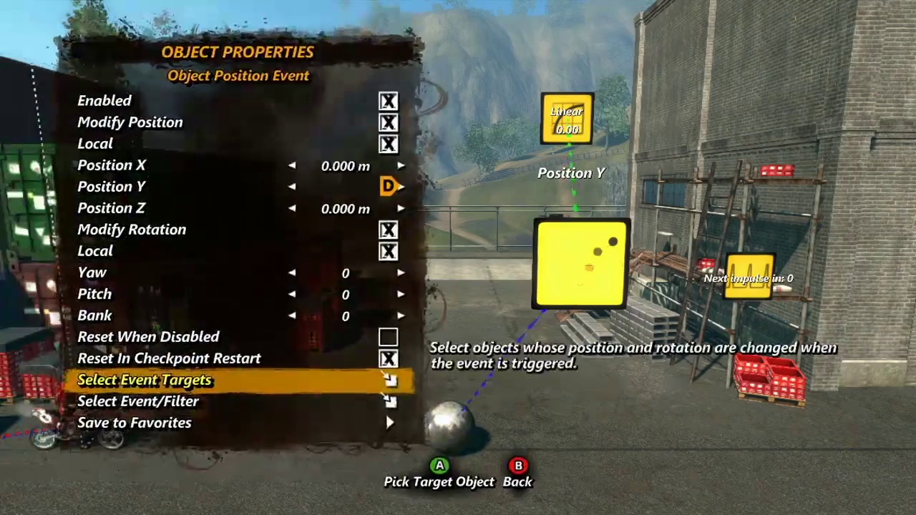
{"action": "key", "text": "b"}
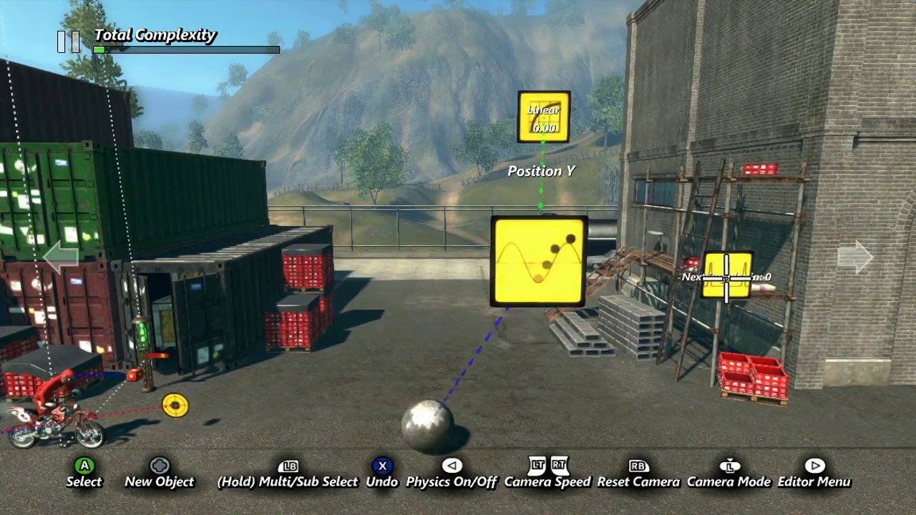
- Set the Object Position Event as the target of the Interval Trigger's impulses
{"action": "left_click", "coordinate": [727, 277]}
{"action": "key", "text": "Up"}
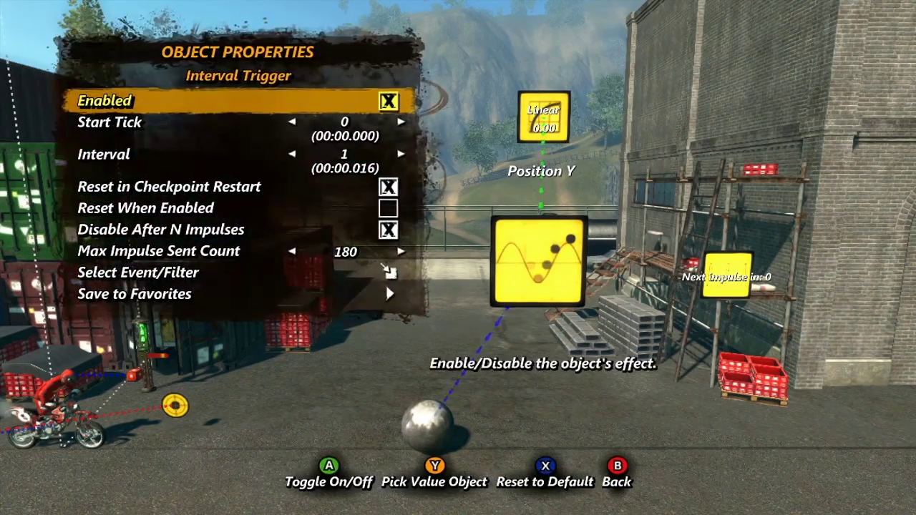
{"action": "key", "text": "Down"}
{"action": "key", "text": "Down"}
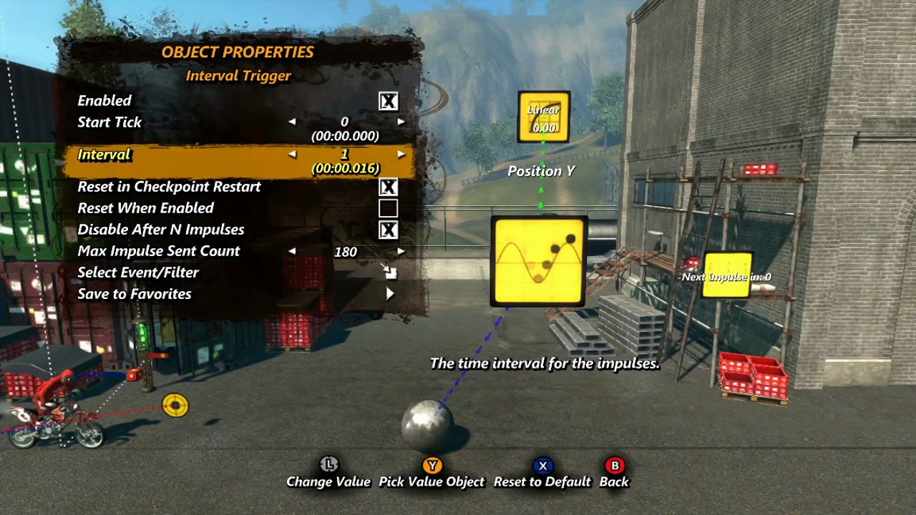
{"action": "key", "text": "Down"}
{"action": "key", "text": "Down"}
{"action": "key", "text": "Down"}
{"action": "key", "text": "Down"}
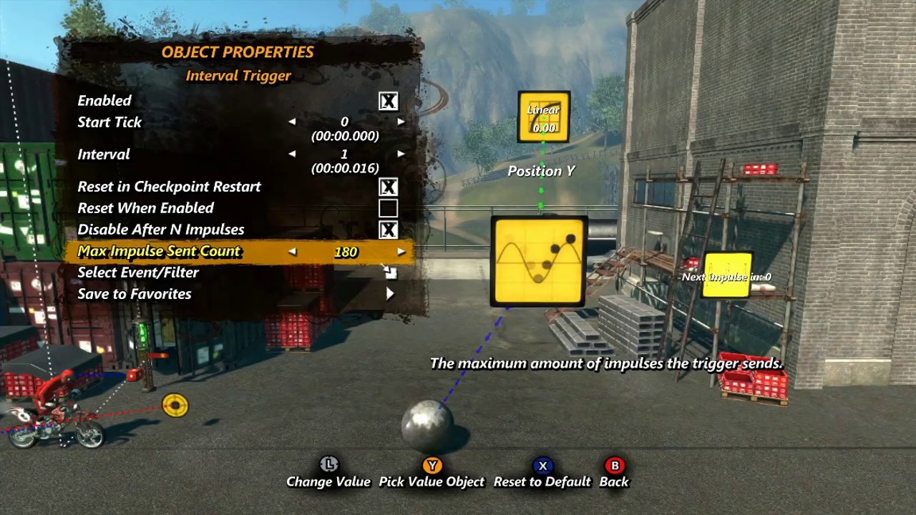
{"action": "key", "text": "Down"}
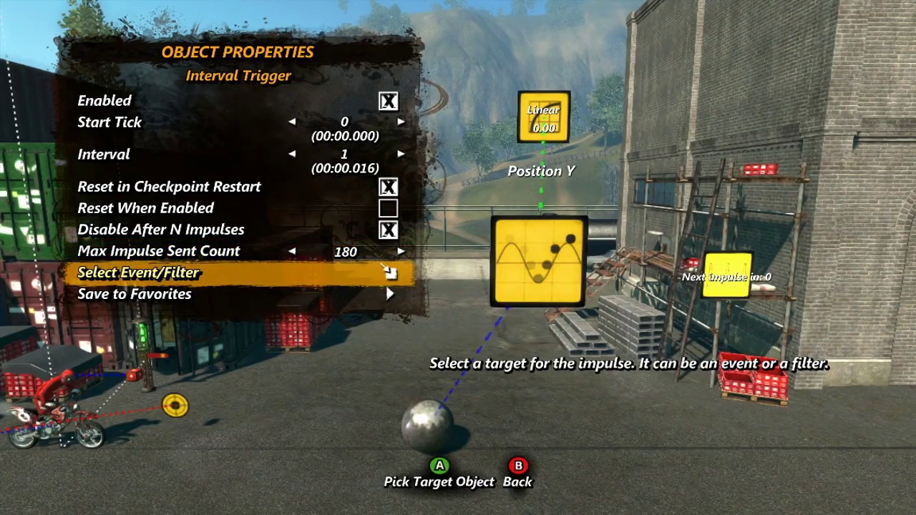
{"action": "key", "text": "Return"}
{"action": "key", "text": "Return"}
{"action": "key", "text": "Escape"}
{"action": "key", "text": "Escape"}
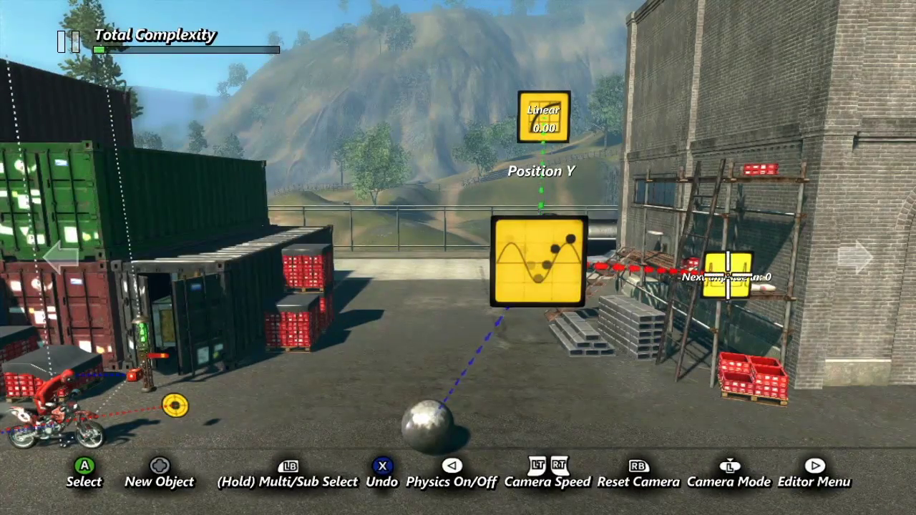
{"action": "key", "text": "space"}
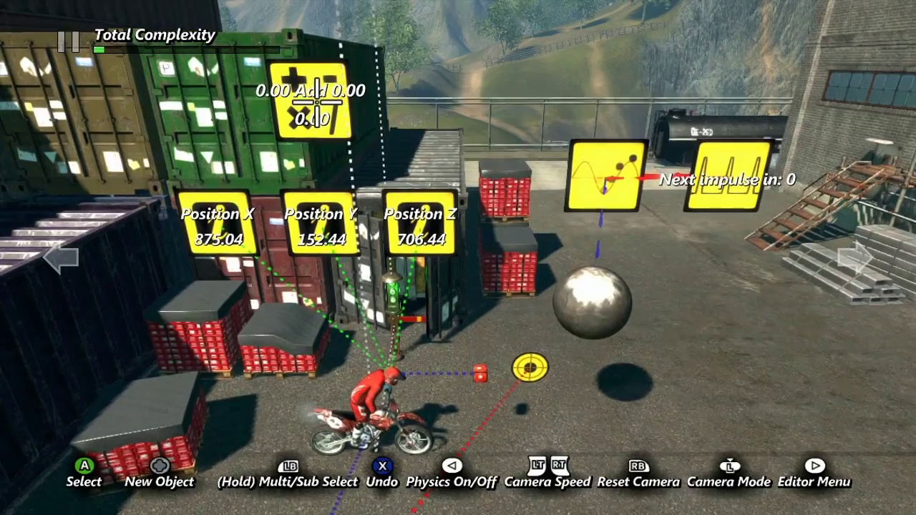
- In the Two-Input Operator, set Operand 1 to 2 and link Operand 2 to the Position Y data source
{"action": "left_click", "coordinate": [320, 227]}
{"action": "key", "text": "Up"}
{"action": "key", "text": "Down"}
{"action": "key", "text": "Right"}
{"action": "key", "text": "Right"}
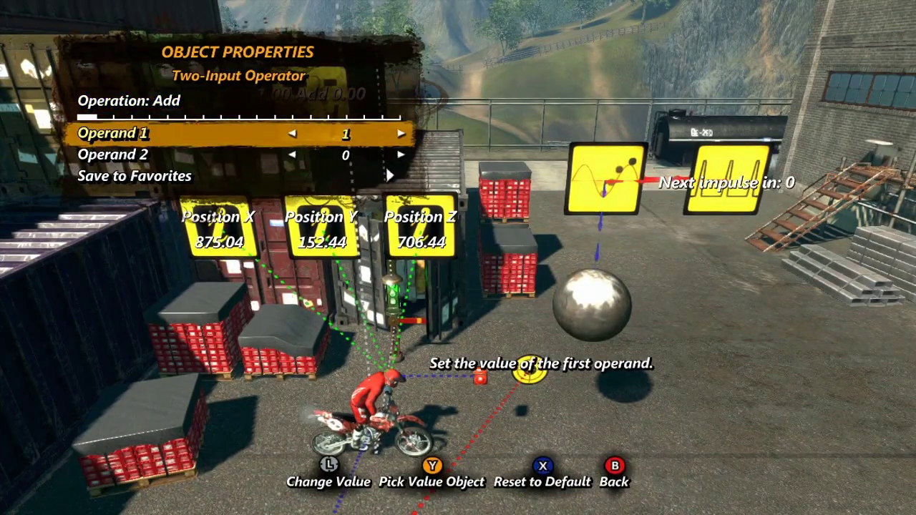
{"action": "key", "text": "Down"}
{"action": "key", "text": "y"}
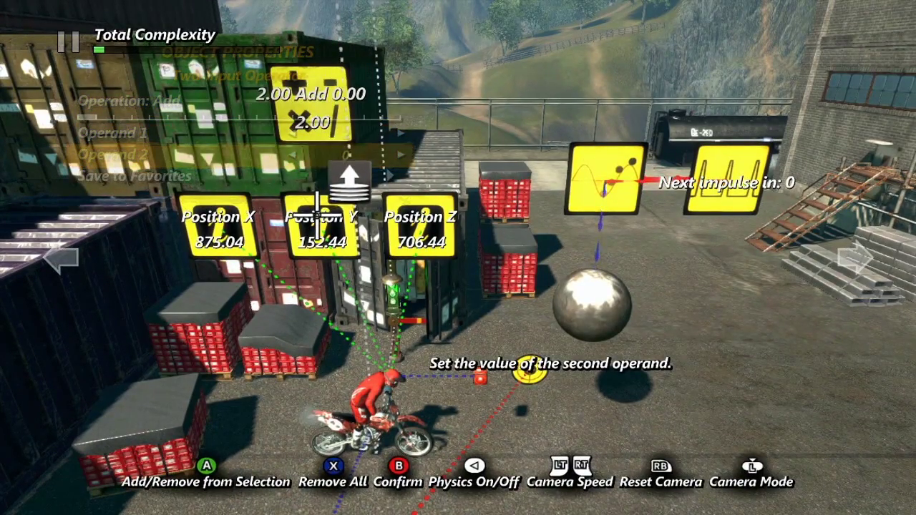
{"action": "key", "text": "b"}
{"action": "key", "text": "b"}
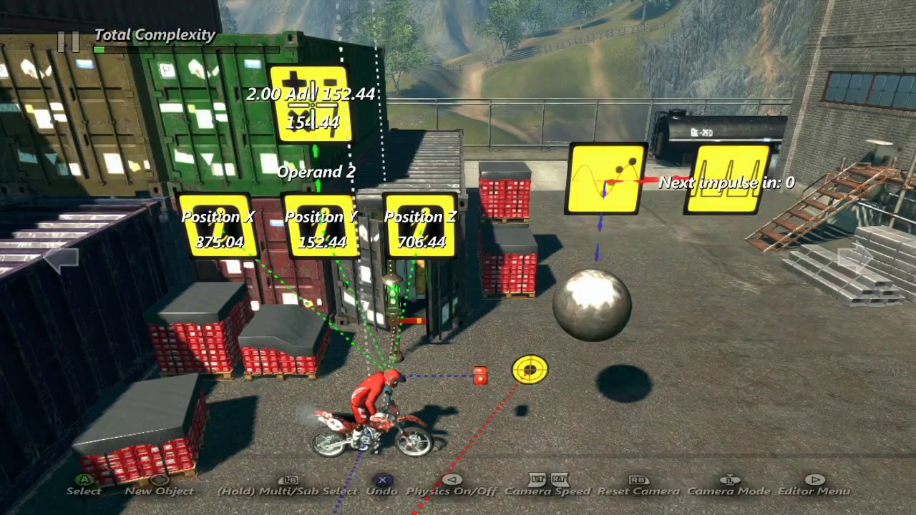
- Turn off the Local option for position in the Object Position Event so it uses global coordinates
{"action": "key", "text": "e"}
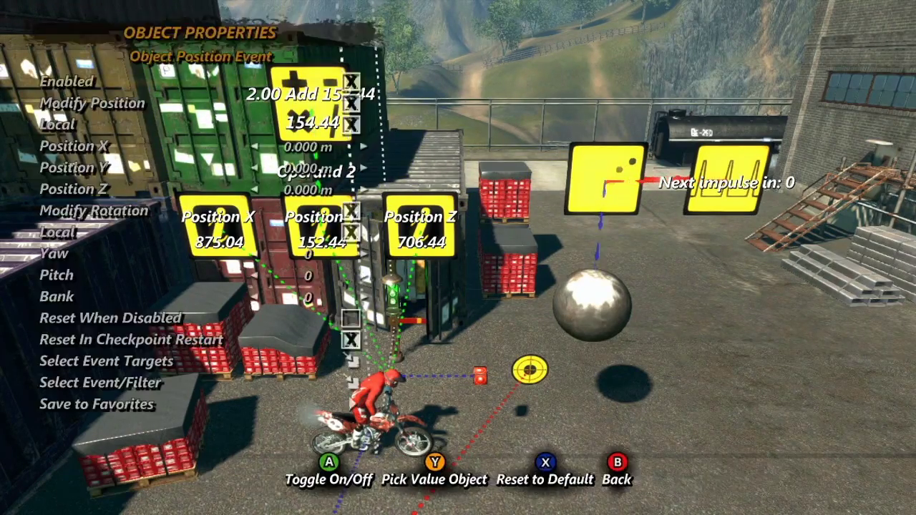
{"action": "key", "text": "Down"}
{"action": "key", "text": "Down"}
{"action": "key", "text": "Return"}
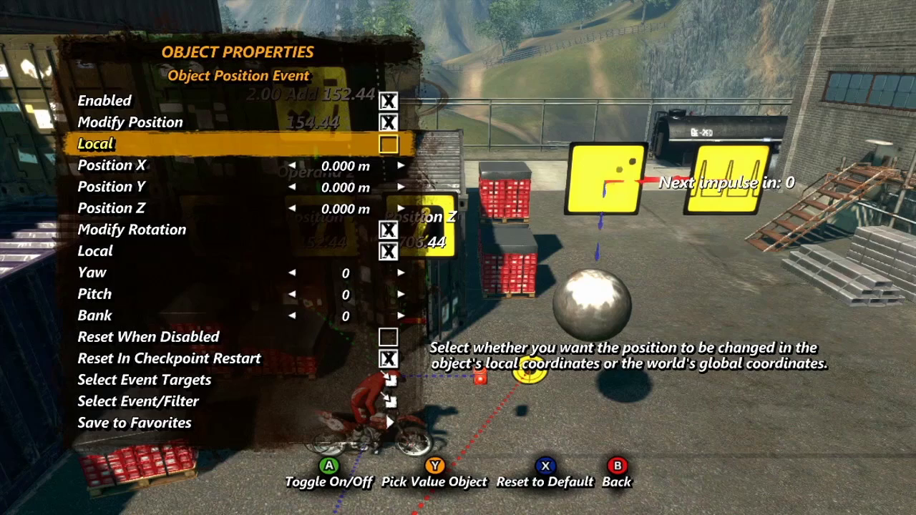
- Link the Object Position Event's Position X and Position Z to the matching Position X and Position Z data sources
{"action": "key", "text": "Down"}
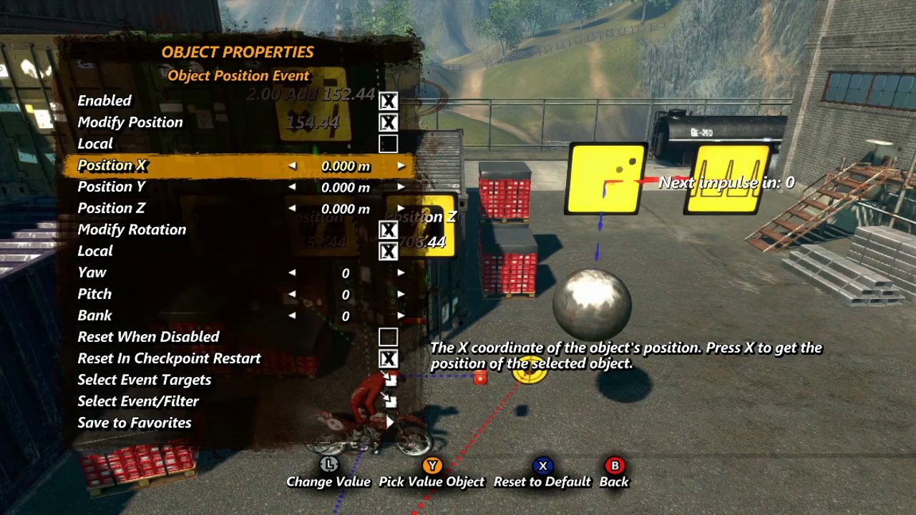
{"action": "key", "text": "y"}
{"action": "key", "text": "a"}
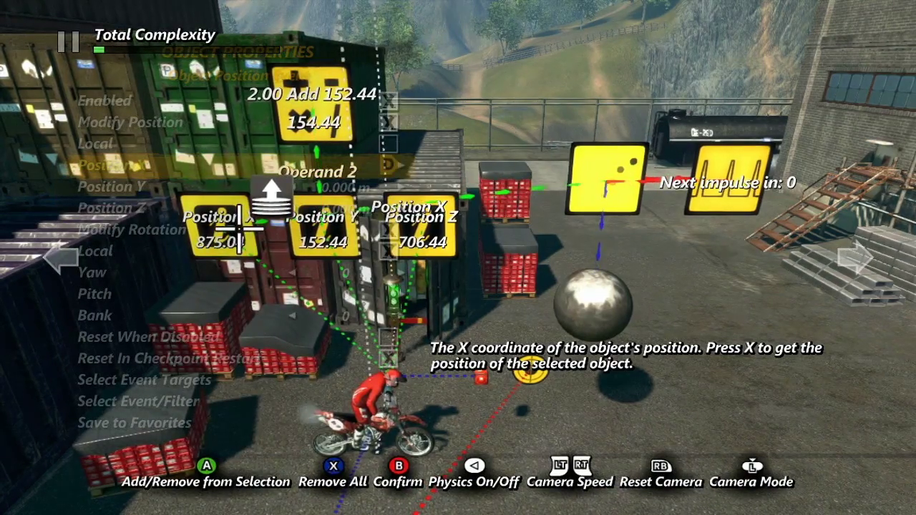
{"action": "key", "text": "b"}
{"action": "key", "text": "Down"}
{"action": "key", "text": "Down"}
{"action": "key", "text": "y"}
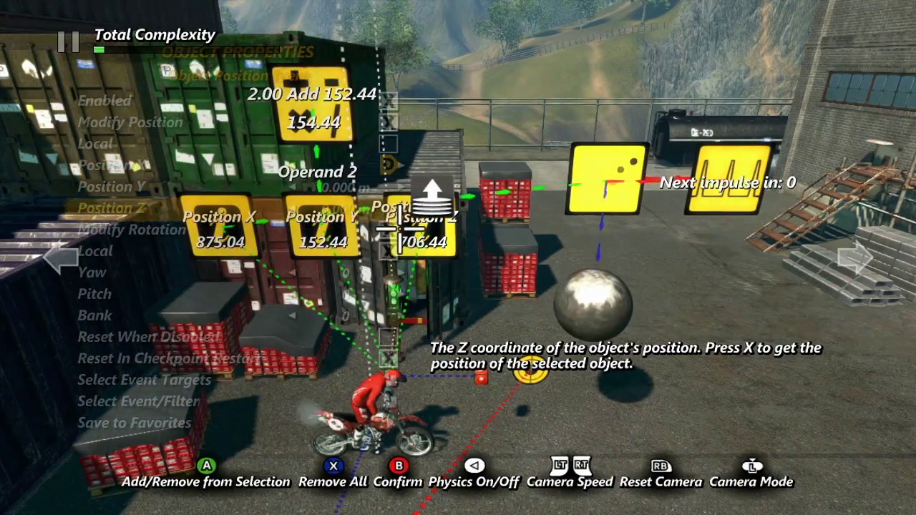
{"action": "key", "text": "b"}
- Link the Object Position Event's Position Y to the Add operator and leave its properties
{"action": "key", "text": "Up"}
{"action": "key", "text": "y"}
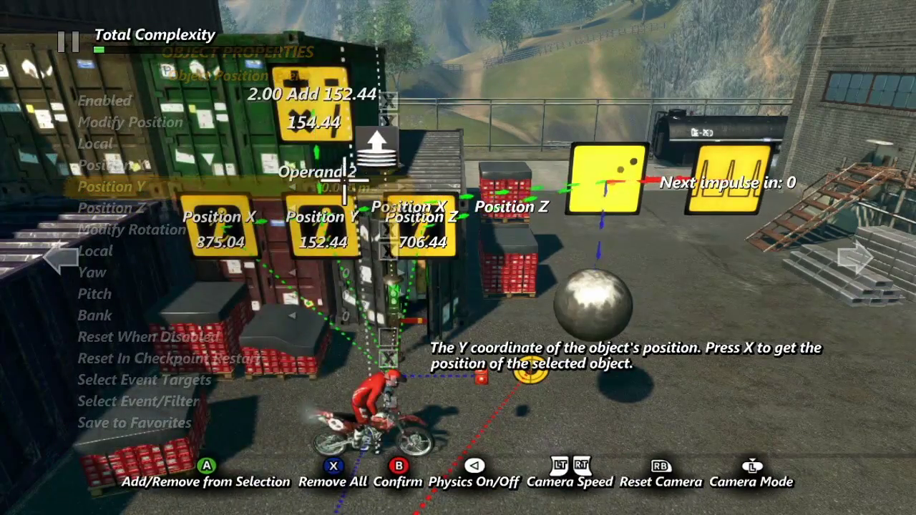
{"action": "key", "text": "a"}
{"action": "key", "text": "b"}
{"action": "key", "text": "b"}
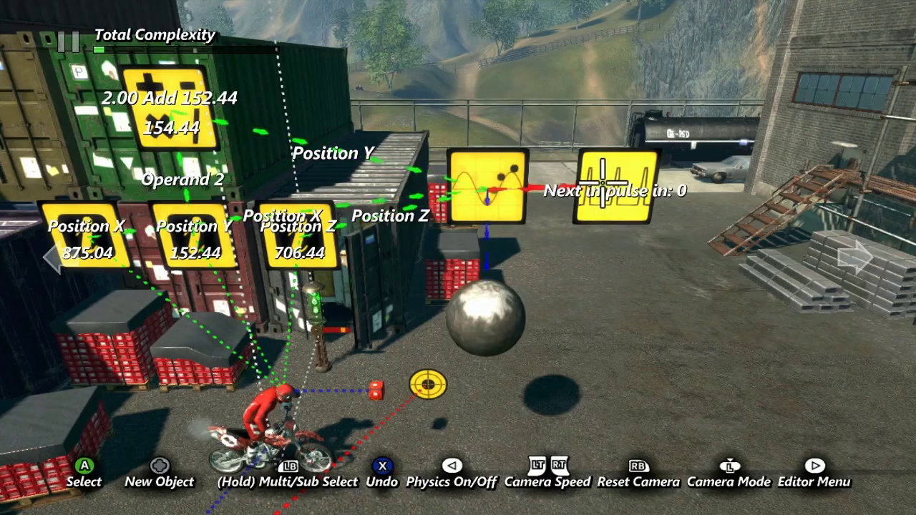
- Turn off Disable After N Impulses in the Interval Trigger's properties
{"action": "left_click", "coordinate": [602, 184]}
{"action": "key", "text": "Return"}
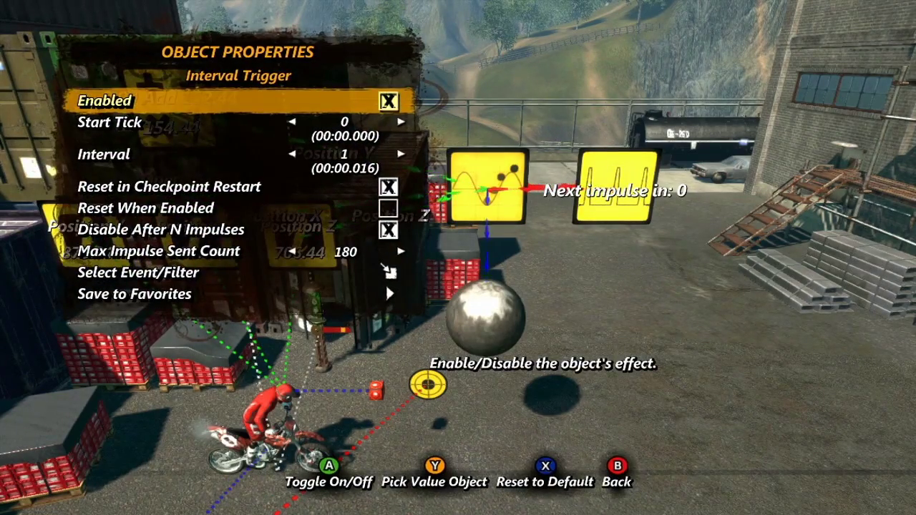
{"action": "key", "text": "Down"}
{"action": "key", "text": "Down"}
{"action": "key", "text": "Down"}
{"action": "key", "text": "Down"}
{"action": "key", "text": "Down"}
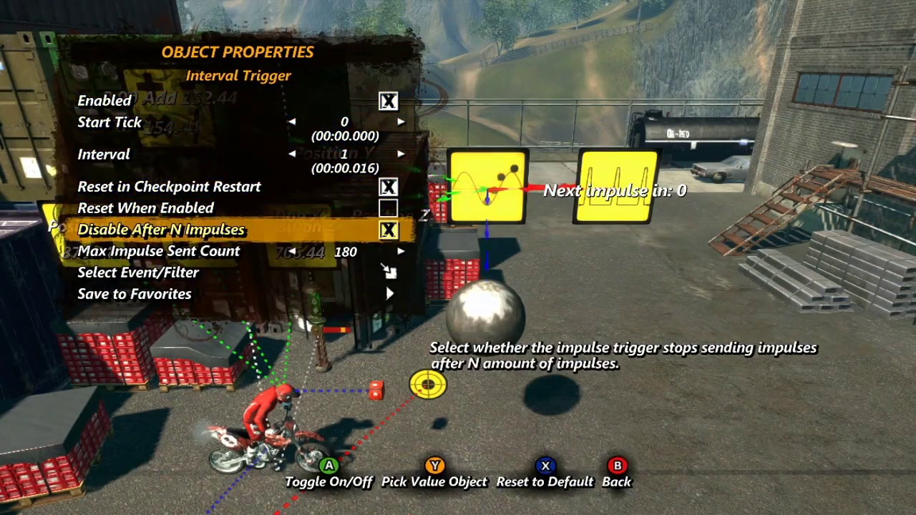
{"action": "key", "text": "Return"}
{"action": "key", "text": "Escape"}
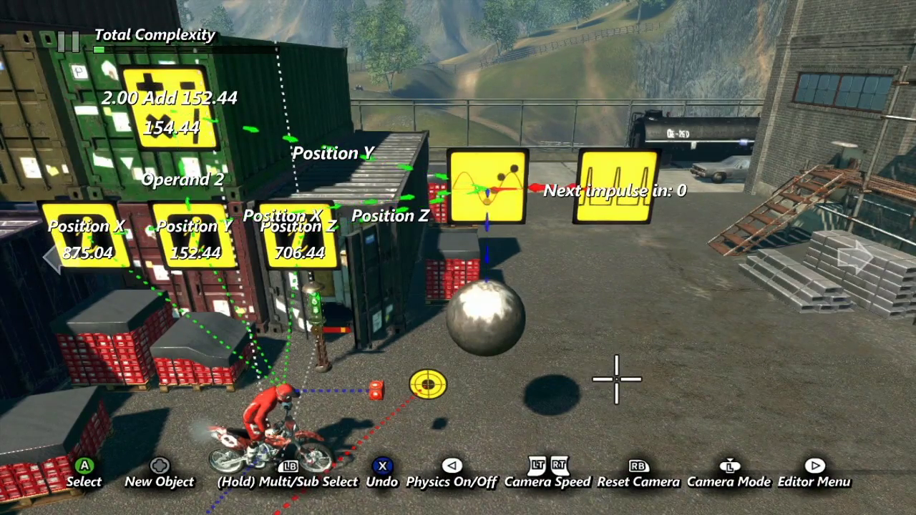
- Test the track by riding the bike forward to check the metal ball's movement, and return to the editor
{"action": "key", "text": "Escape"}
{"action": "key", "text": "Up"}
{"action": "key", "text": "Up"}
{"action": "key", "text": "Return"}
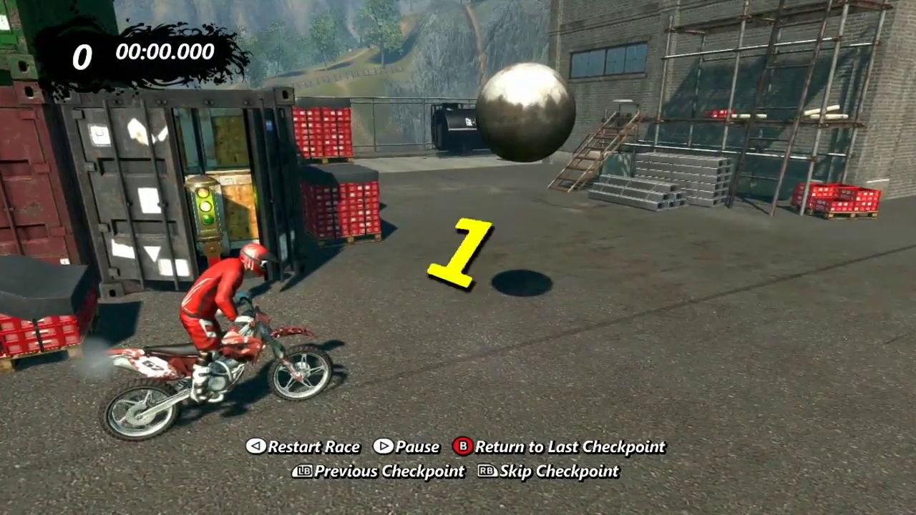
{"action": "key", "text": "Up"}
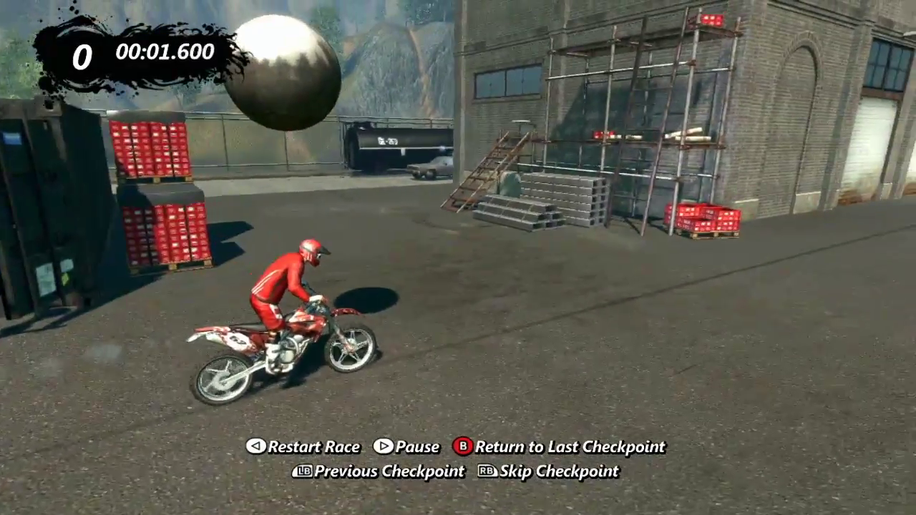
{"action": "key", "text": "Up"}
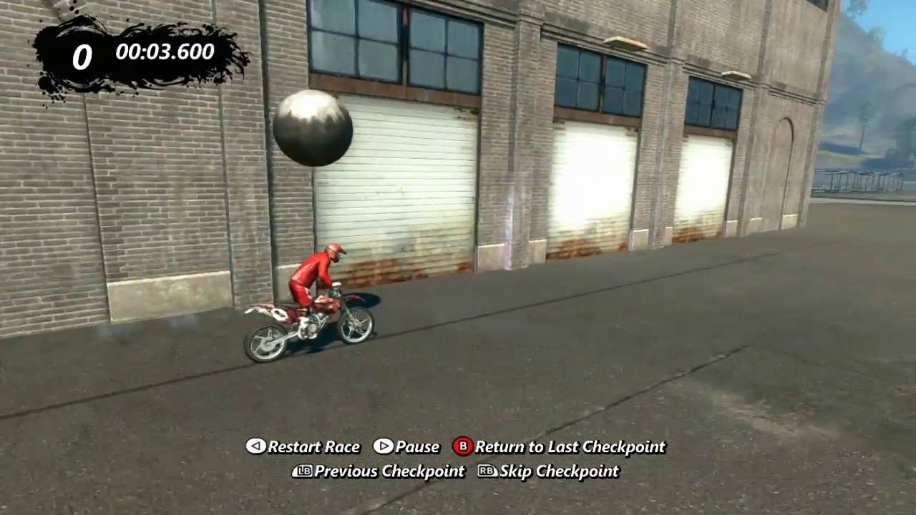
{"action": "key", "text": "Up"}
{"action": "key", "text": "Up"}
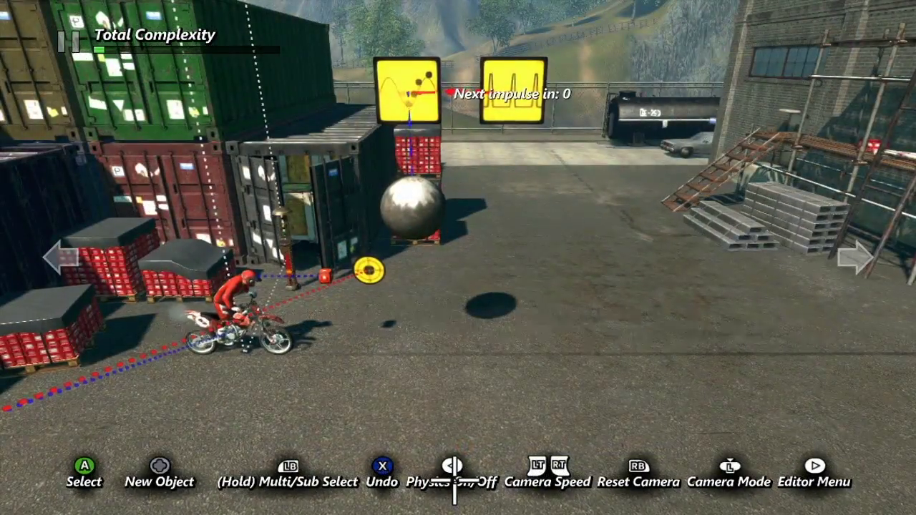
- Add a Dummy Object from the common game objects and place it beside the open container near the ball
{"action": "key", "text": "Left"}
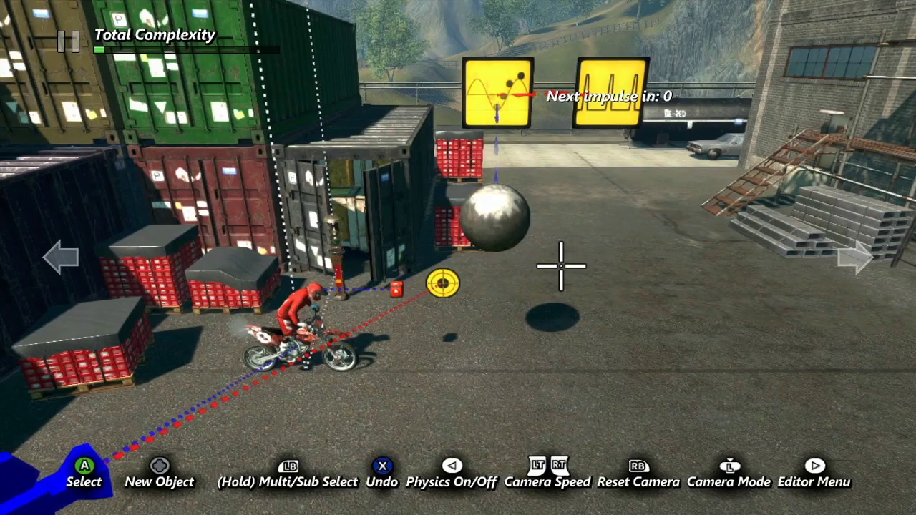
{"action": "key", "text": "Up"}
{"action": "key", "text": "Escape"}
{"action": "key", "text": "Left"}
{"action": "key", "text": "Left"}
{"action": "key", "text": "Left"}
{"action": "key", "text": "Left"}
{"action": "key", "text": "Left"}
{"action": "key", "text": "Return"}
{"action": "key", "text": "Right"}
{"action": "key", "text": "Left"}
{"action": "key", "text": "Down"}
{"action": "key", "text": "Down"}
{"action": "key", "text": "Down"}
{"action": "key", "text": "Down"}
{"action": "key", "text": "Down"}
{"action": "key", "text": "Down"}
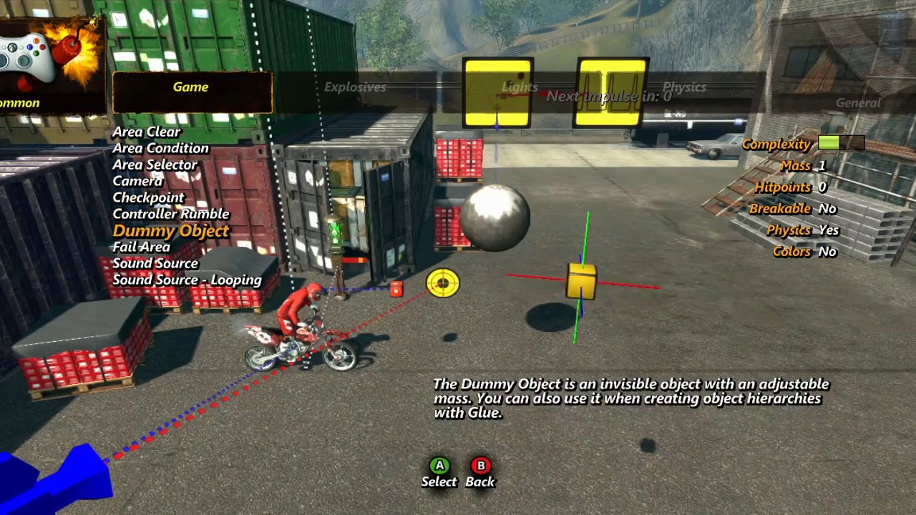
{"action": "key", "text": "Return"}
{"action": "key", "text": "Down"}
- Copy the Dummy Object and place the copy at the far end of the yard near the tanker
{"action": "key", "text": "y"}
{"action": "key", "text": "Right"}
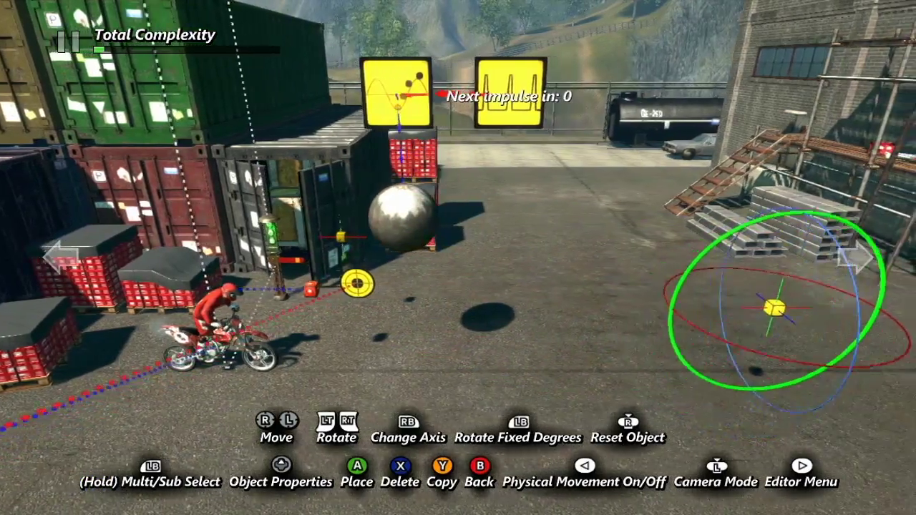
{"action": "key", "text": "Up"}
{"action": "key", "text": "Return"}
{"action": "key", "text": "Left"}
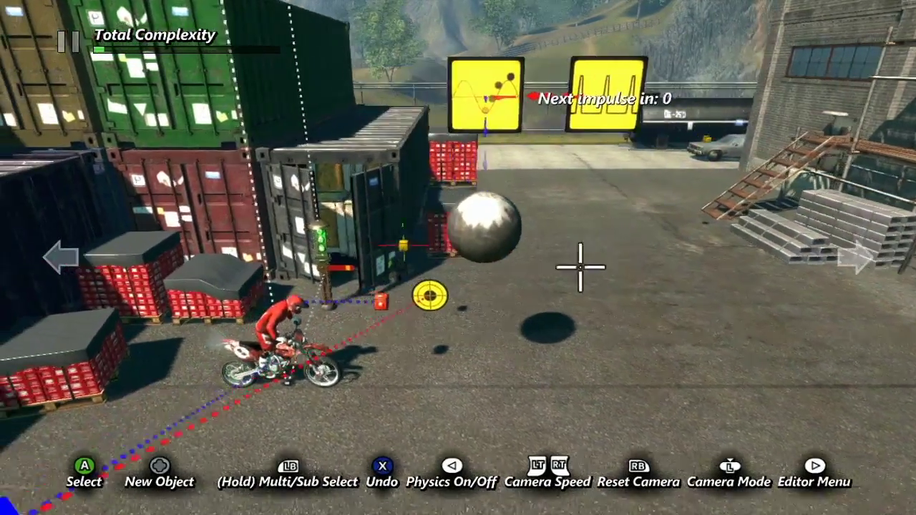
- Add Position X, Y and Z data sources for both Dummy Objects, plus three Linear Curve Data Sources
{"action": "key", "text": "Up"}
{"action": "key", "text": "Escape"}
{"action": "key", "text": "Right"}
{"action": "key", "text": "Right"}
{"action": "key", "text": "Right"}
{"action": "key", "text": "Right"}
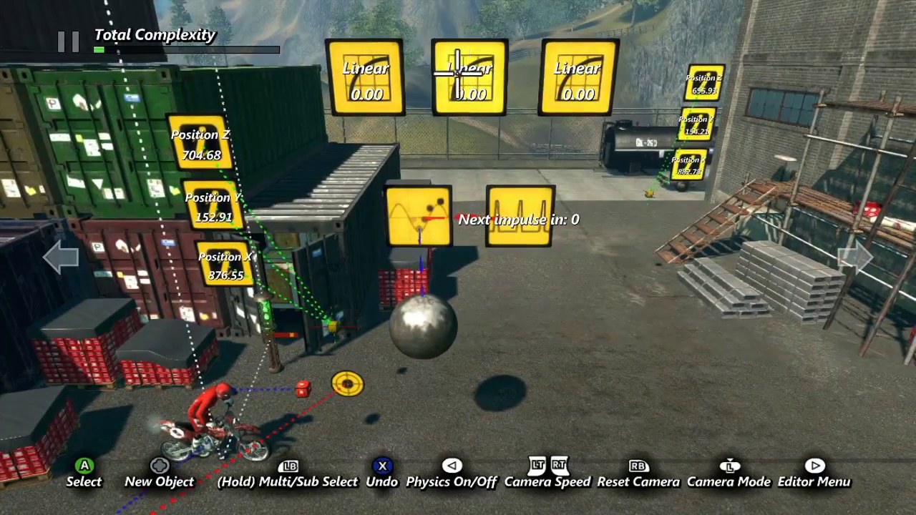
- Link the first Curve Data Source's Start and End to the near and far Dummy Objects' Position X sources, with Duration 180
{"action": "left_click", "coordinate": [365, 75]}
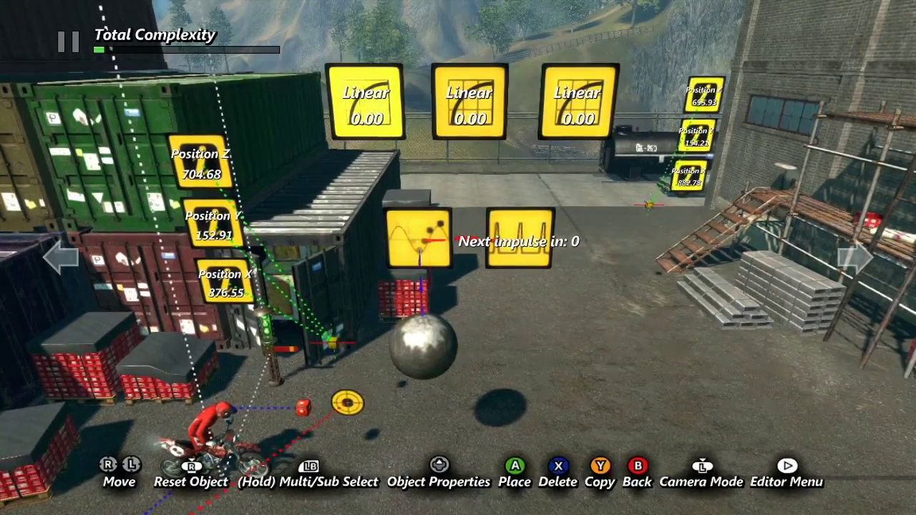
{"action": "key", "text": "Return"}
{"action": "key", "text": "Down"}
{"action": "key", "text": "Down"}
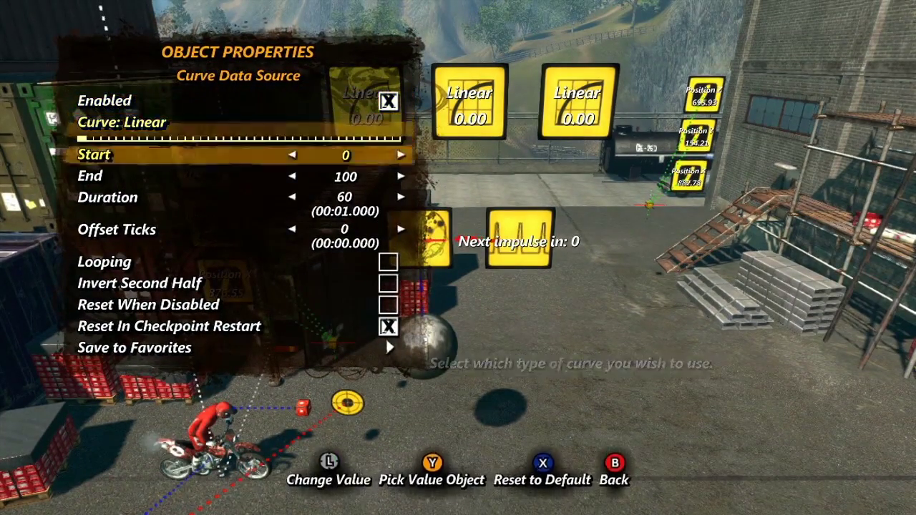
{"action": "key", "text": "y"}
{"action": "left_click", "coordinate": [244, 270]}
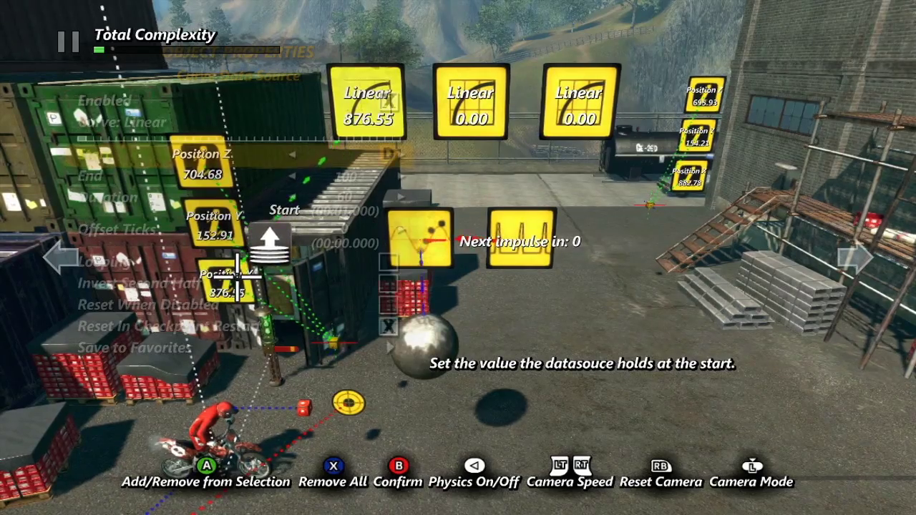
{"action": "key", "text": "Down"}
{"action": "key", "text": "y"}
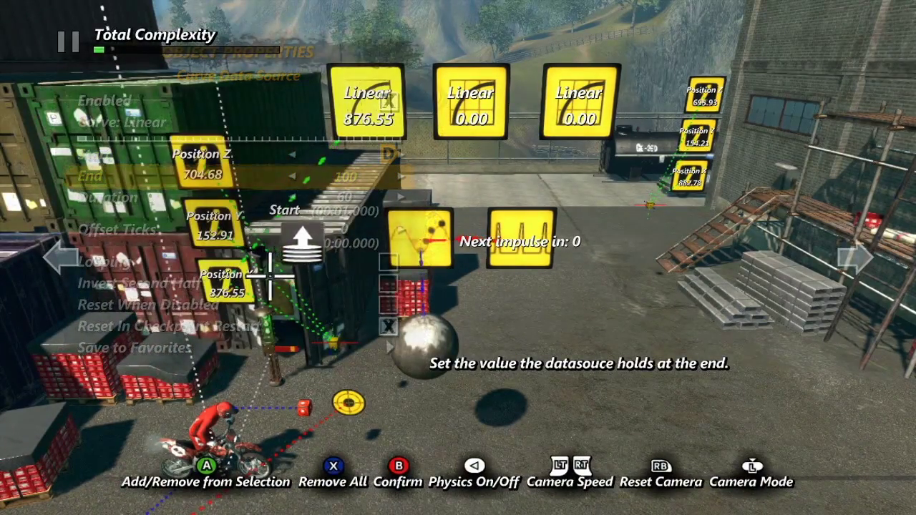
{"action": "left_click", "coordinate": [684, 179]}
{"action": "key", "text": "Down"}
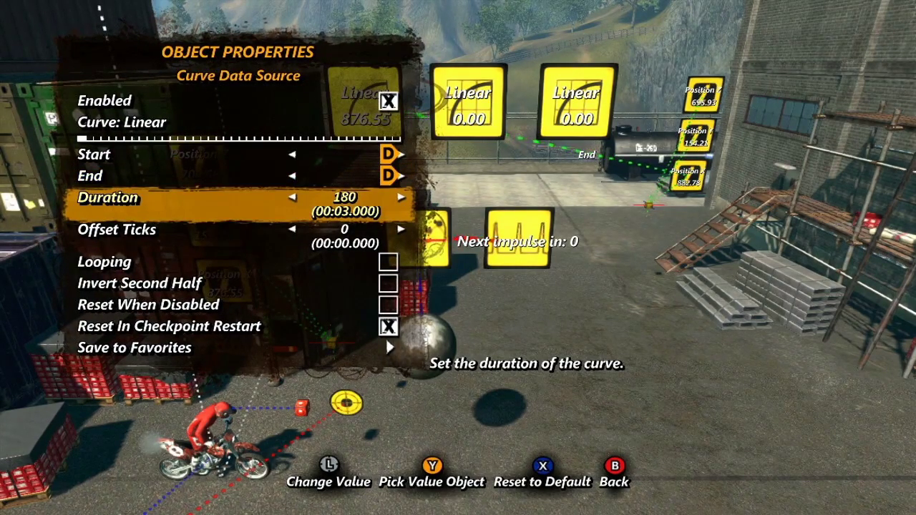
{"action": "key", "text": "Escape"}
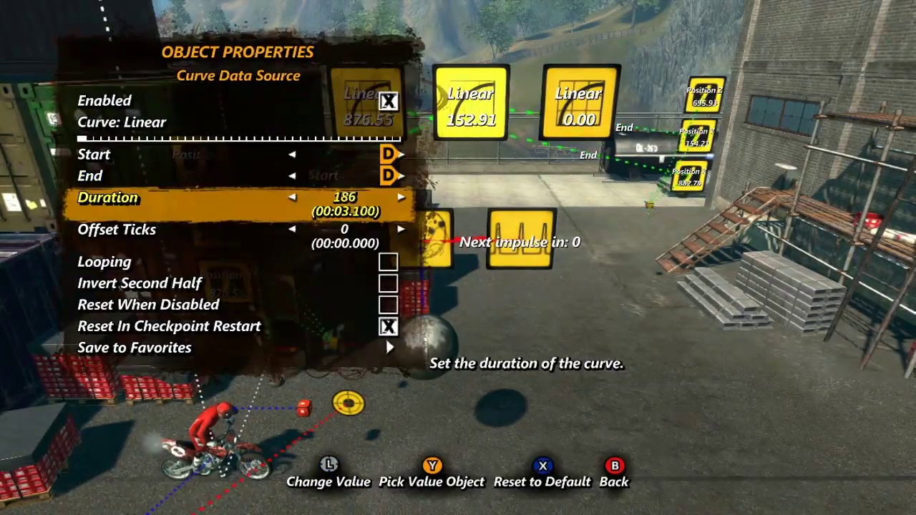
- Link the other two curves' Start and End to the matching Position Y and Z sources, with durations of about 3 seconds
{"action": "key", "text": "Escape"}
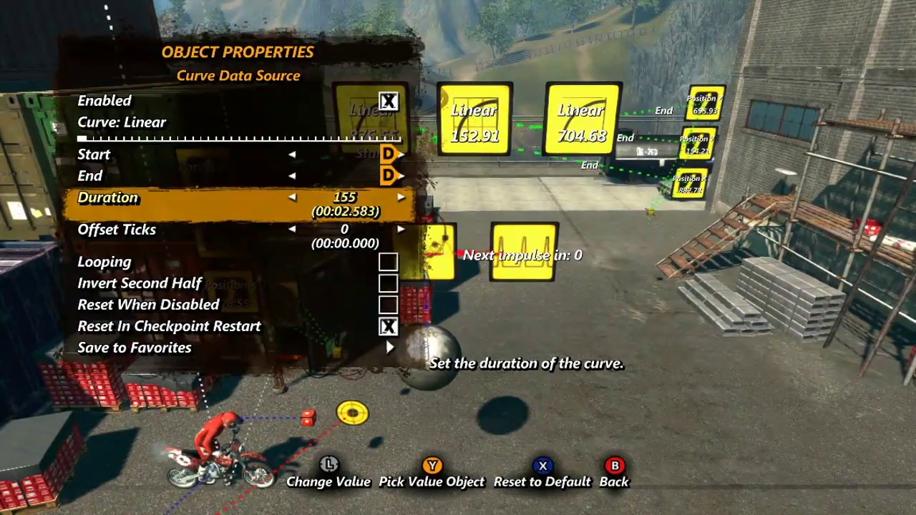
{"action": "key", "text": "Right"}
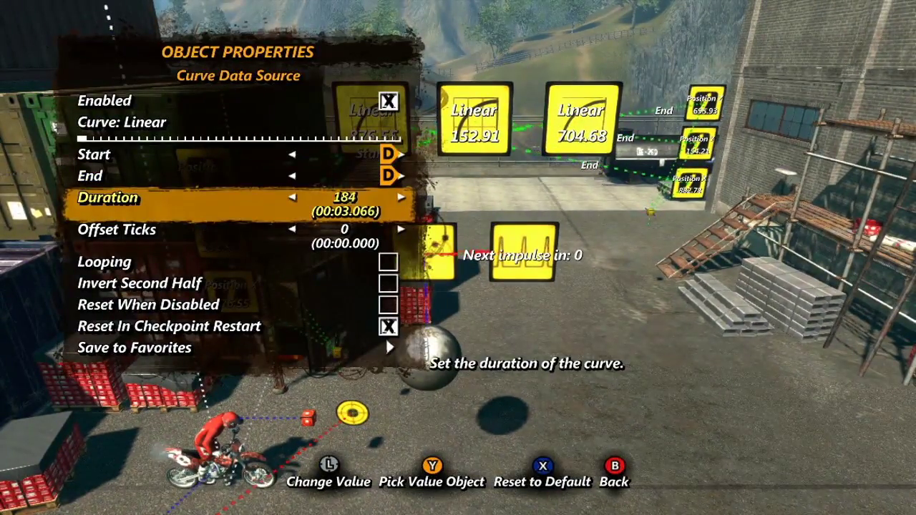
{"action": "key", "text": "Escape"}
- Link the Object Position Event's Position X to the first Curve Data Source
{"action": "left_click", "coordinate": [424, 252]}
{"action": "key", "text": "Tab"}
{"action": "key", "text": "Down"}
{"action": "key", "text": "Down"}
{"action": "key", "text": "Down"}
{"action": "key", "text": "y"}
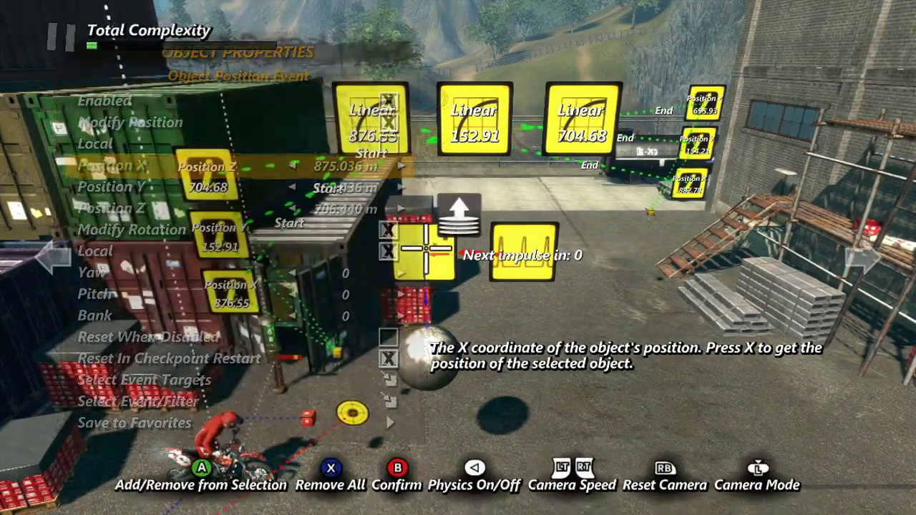
{"action": "left_click", "coordinate": [382, 139]}
{"action": "key", "text": "b"}
- Link the Object Position Event's Position Y and Position Z to the second and third Curve Data Sources
{"action": "key", "text": "Down"}
{"action": "key", "text": "y"}
{"action": "left_click", "coordinate": [442, 122]}
{"action": "key", "text": "b"}
{"action": "key", "text": "Down"}
{"action": "key", "text": "y"}
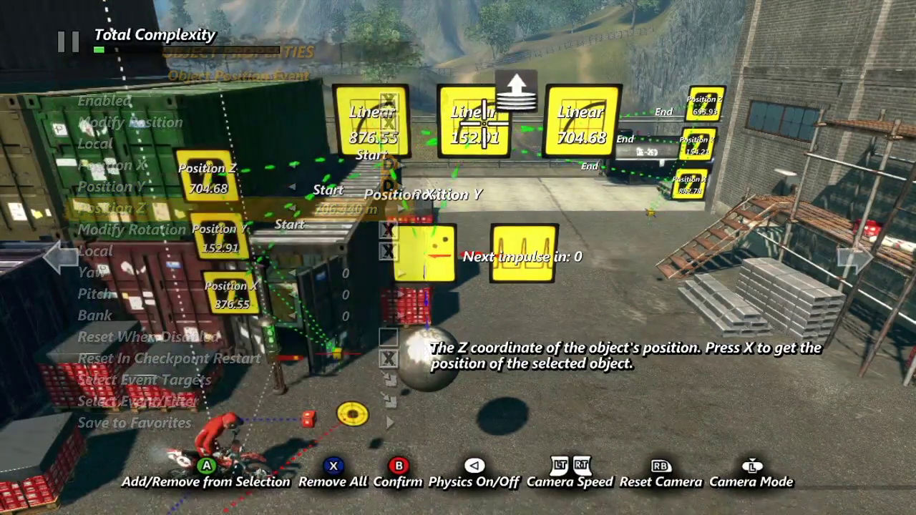
{"action": "left_click", "coordinate": [569, 125]}
{"action": "key", "text": "b"}
{"action": "key", "text": "b"}
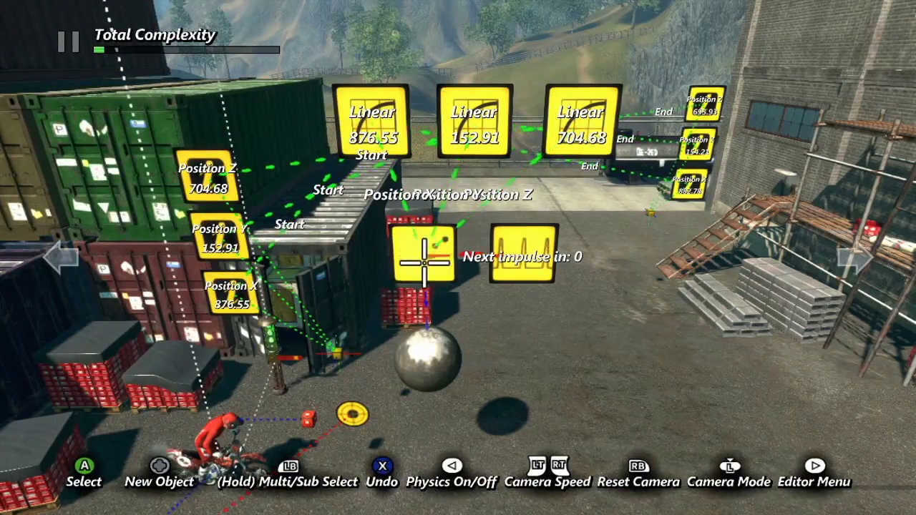
- Run the physics simulation to check the ball's travel between the Dummy Objects, and stop it
{"action": "scroll", "coordinate": [424, 472], "scroll_direction": "down", "scroll_amount": 5}
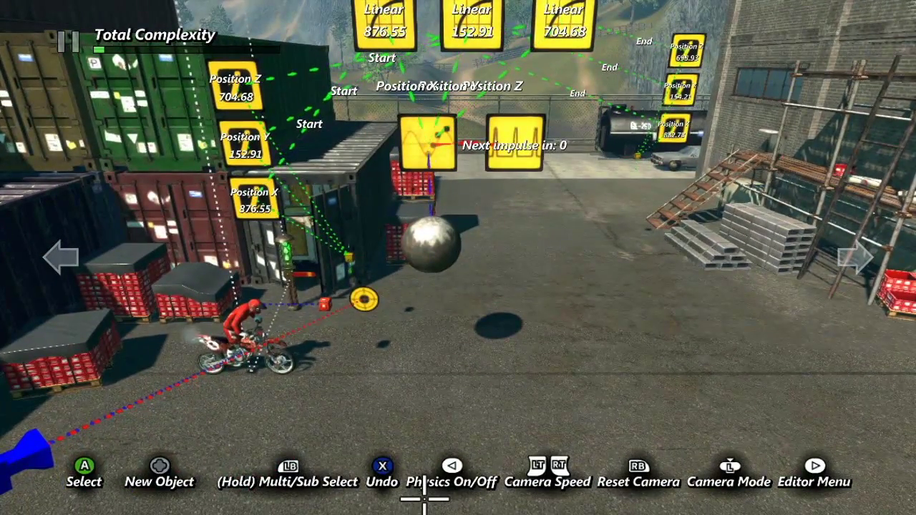
{"action": "key", "text": "space"}
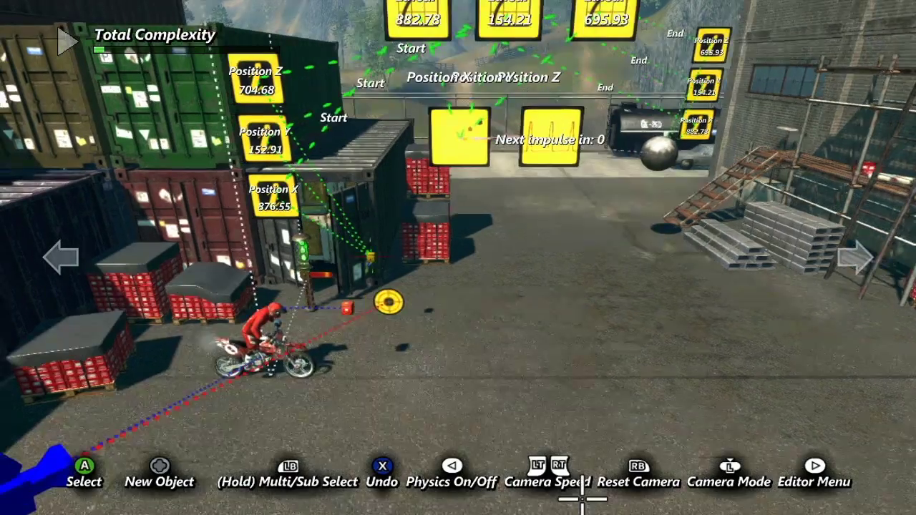
{"action": "key", "text": "p"}
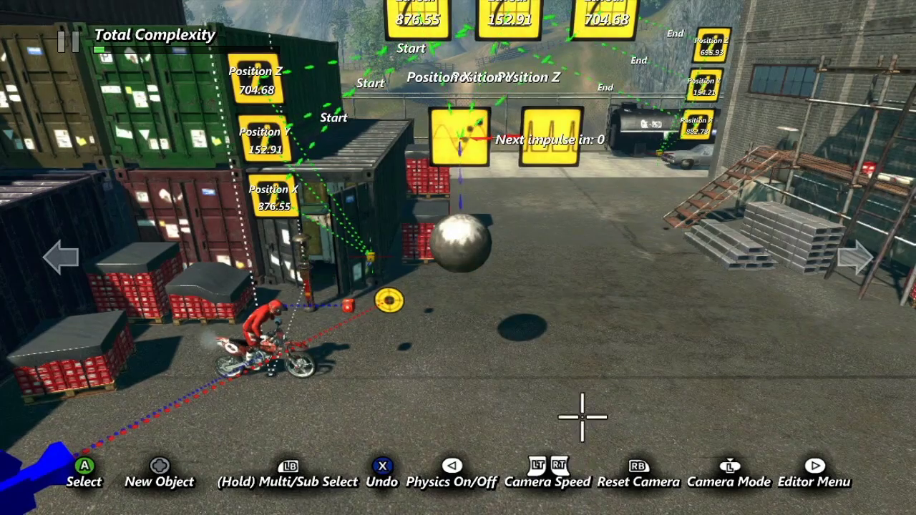
- Replace the Object Position Event's Position X link with the metal ball's own X coordinate
{"action": "scroll", "coordinate": [583, 32], "scroll_direction": "up", "scroll_amount": 5}
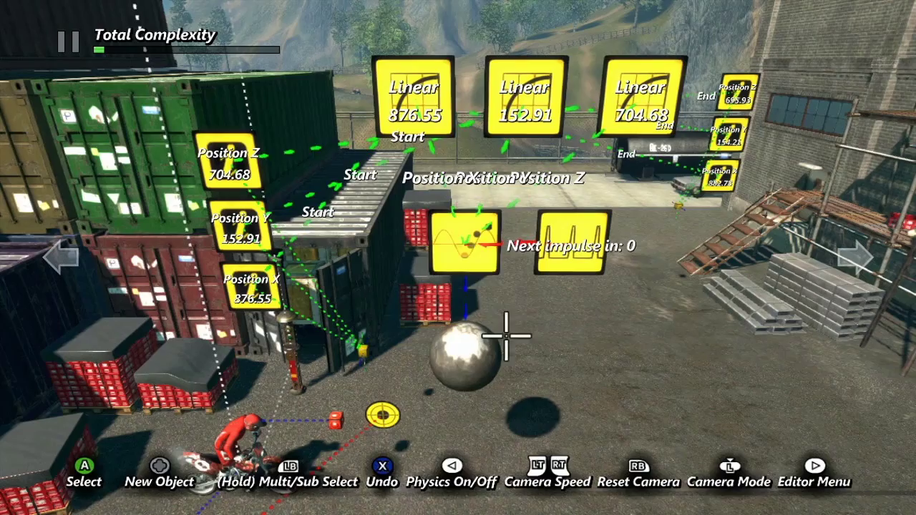
{"action": "left_click", "coordinate": [465, 244]}
{"action": "key", "text": "Tab"}
{"action": "key", "text": "Down"}
{"action": "key", "text": "Down"}
{"action": "key", "text": "Down"}
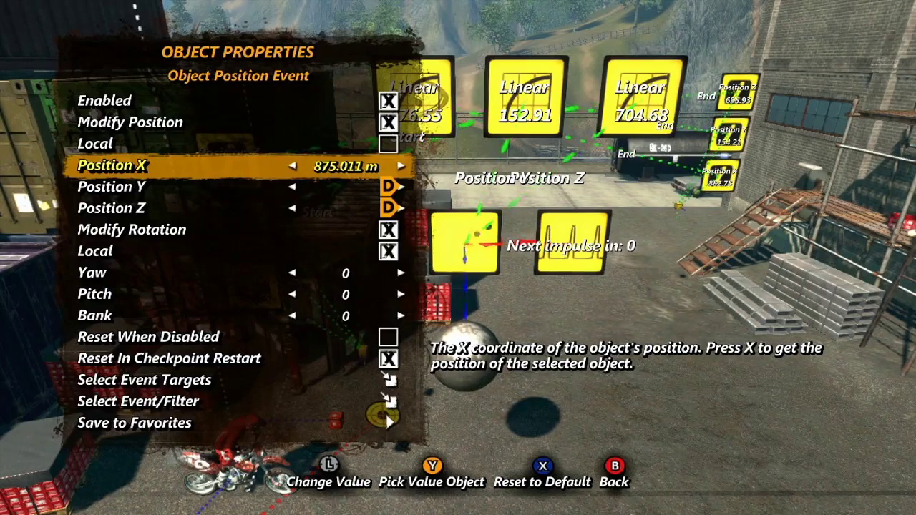
{"action": "key", "text": "Escape"}
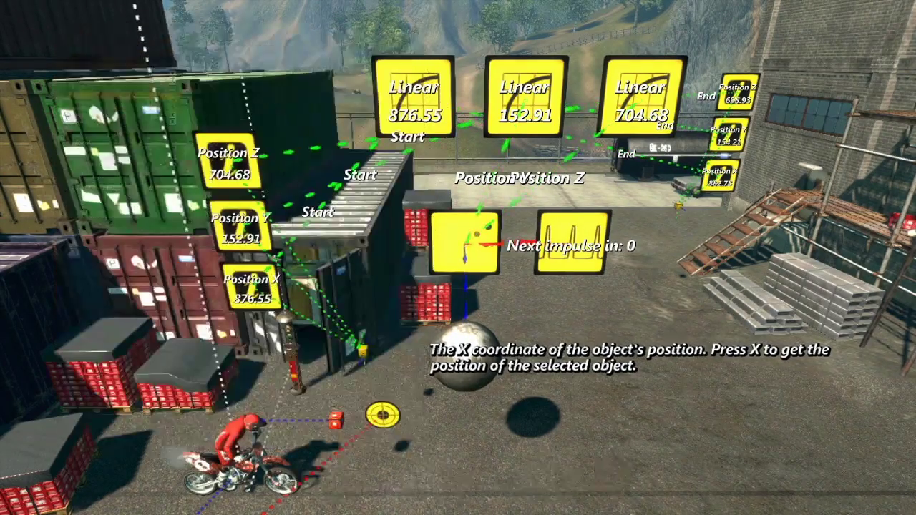
- Set the Start values of the X, Y and Z Curve Data Sources to 875, 154 and 703
{"action": "left_click", "coordinate": [464, 245]}
{"action": "key", "text": "Up"}
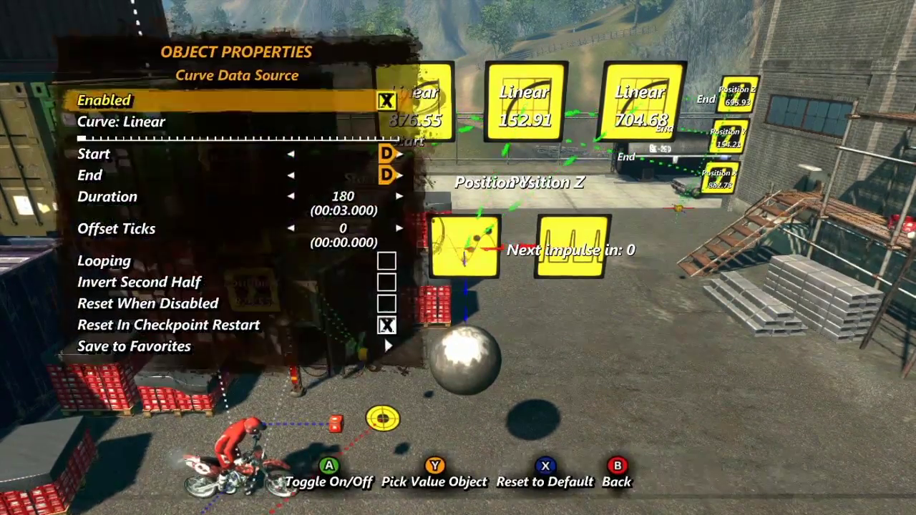
{"action": "key", "text": "Down"}
{"action": "key", "text": "Down"}
{"action": "key", "text": "x"}
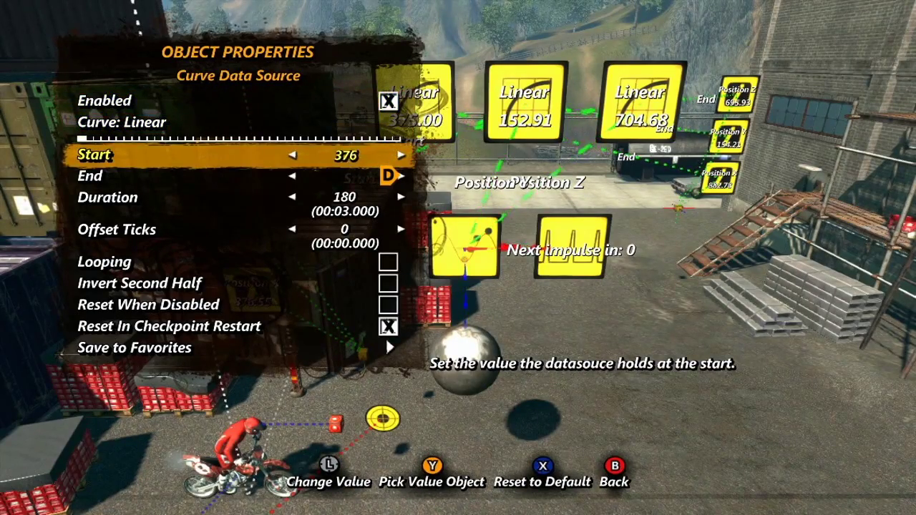
{"action": "key", "text": "Up"}
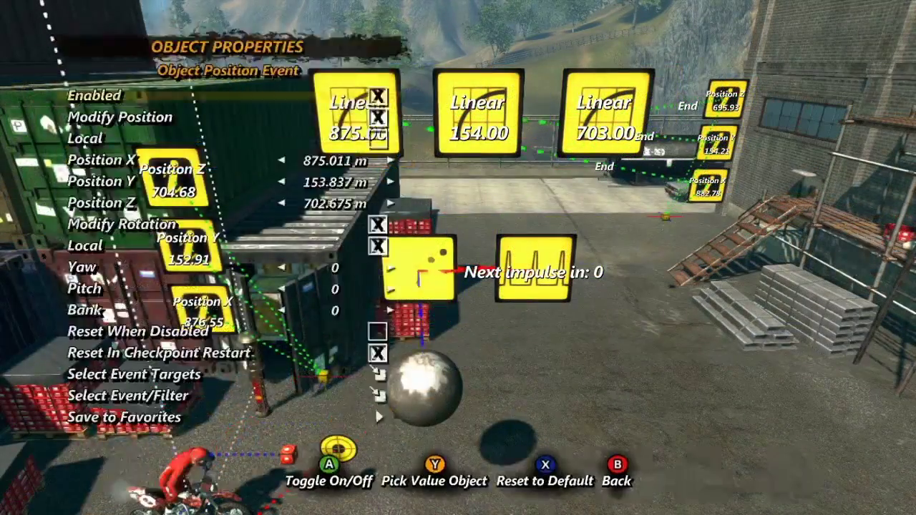
- Relink the Object Position Event's Position X to the X curve that starts at 875
{"action": "key", "text": "Down"}
{"action": "key", "text": "Down"}
{"action": "key", "text": "Down"}
{"action": "key", "text": "y"}
{"action": "left_click", "coordinate": [374, 137]}
{"action": "key", "text": "b"}
- Relink the Object Position Event's Position Y and Position Z to the curves starting at 154 and 703
{"action": "key", "text": "Down"}
{"action": "key", "text": "y"}
{"action": "left_click", "coordinate": [468, 115]}
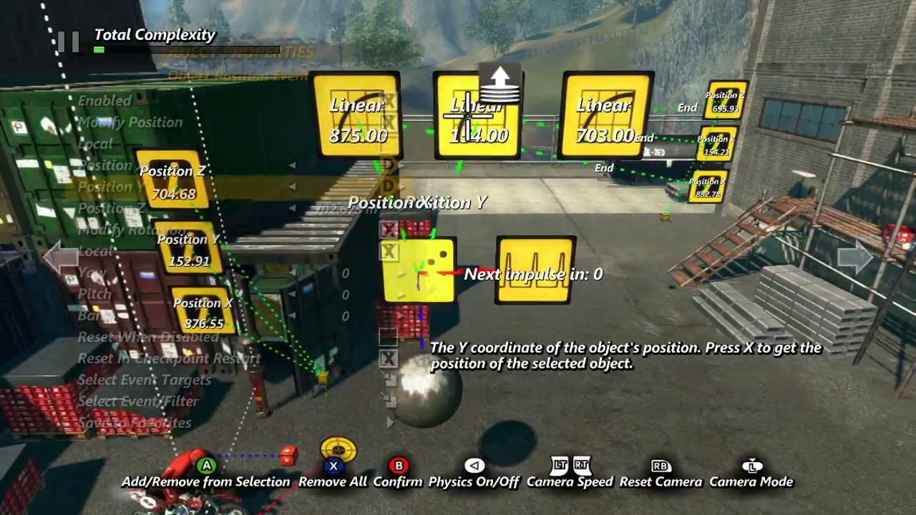
{"action": "key", "text": "b"}
{"action": "key", "text": "Down"}
{"action": "key", "text": "y"}
{"action": "left_click", "coordinate": [587, 115]}
{"action": "key", "text": "b"}
{"action": "key", "text": "b"}
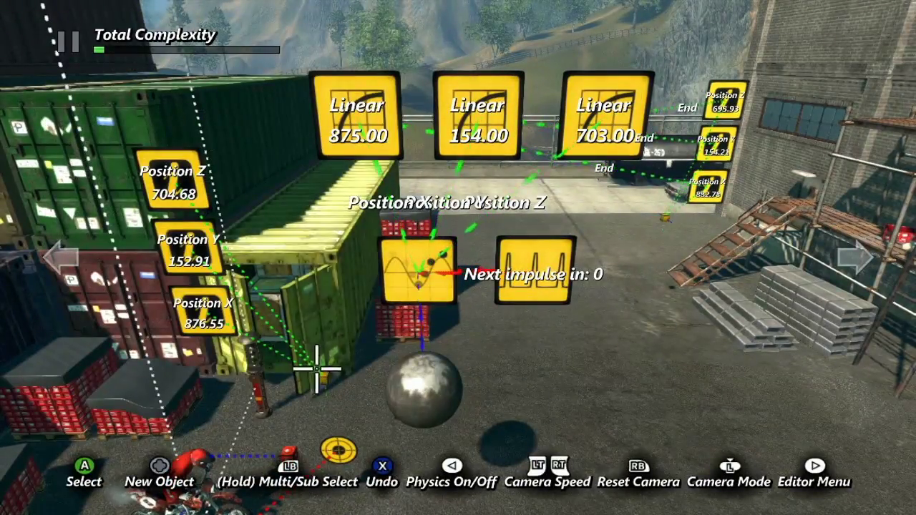
- Delete the Dummy Object beside the container together with its Position X, Y and Z data sources
{"action": "key", "text": "shift"}
{"action": "left_click", "coordinate": [229, 290]}
{"action": "key", "text": "b"}
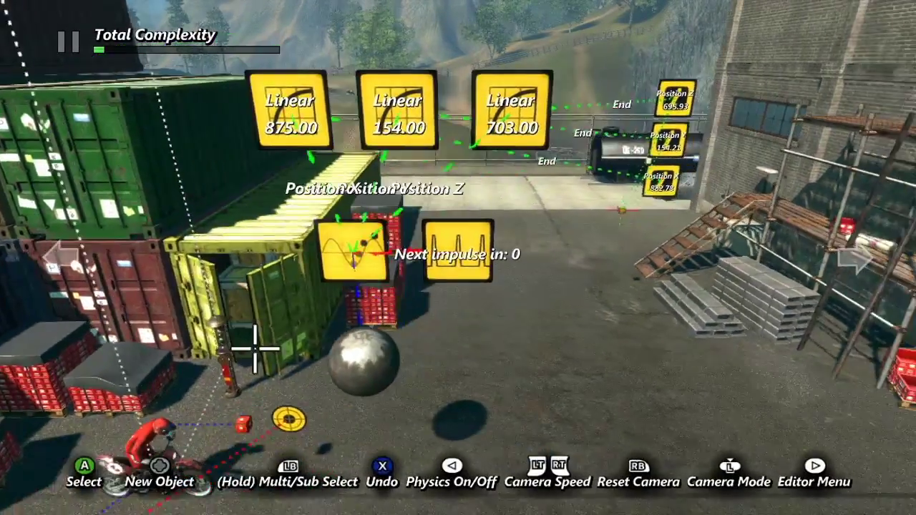
- Turn off Modify Position in the Object Position Event's properties, keeping Modify Rotation enabled
{"action": "key", "text": "space"}
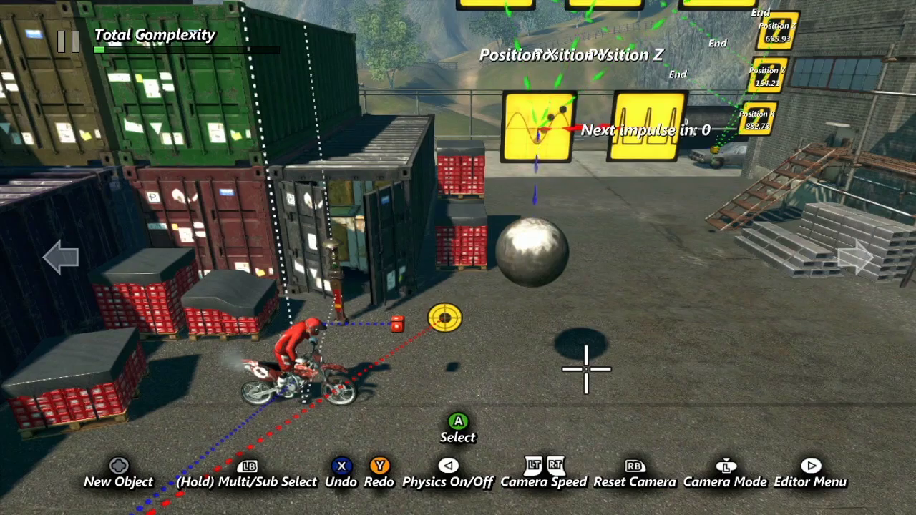
{"action": "left_click", "coordinate": [530, 131]}
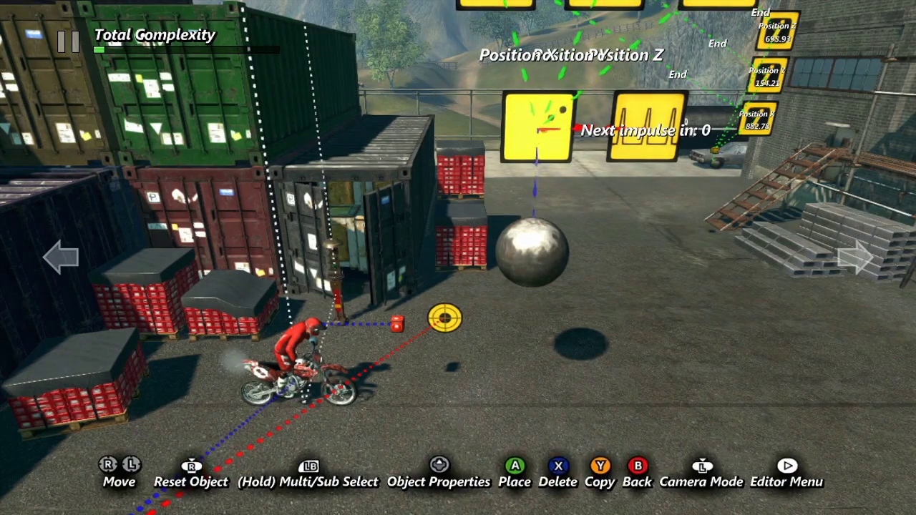
{"action": "key", "text": "Up"}
{"action": "key", "text": "Down"}
{"action": "key", "text": "Down"}
{"action": "key", "text": "Down"}
{"action": "key", "text": "Up"}
{"action": "key", "text": "Up"}
{"action": "key", "text": "Return"}
{"action": "key", "text": "Down"}
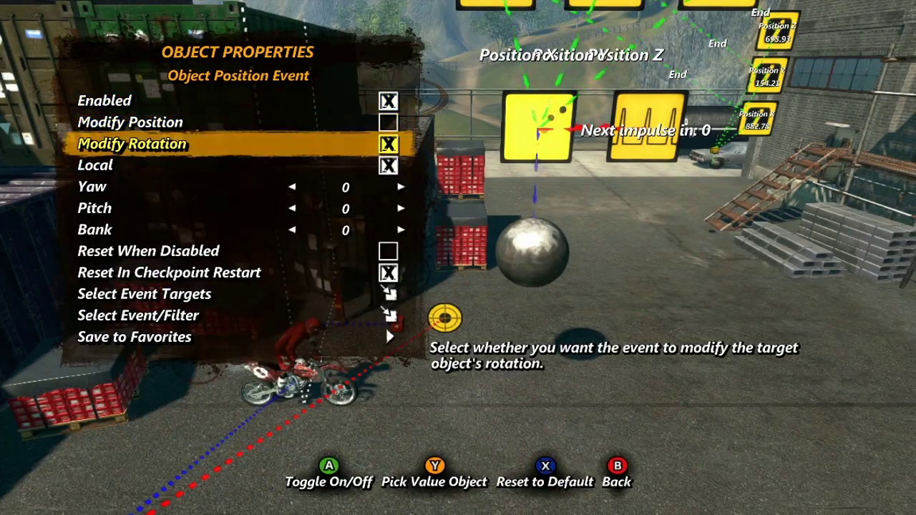
{"action": "key", "text": "Up"}
{"action": "key", "text": "Down"}
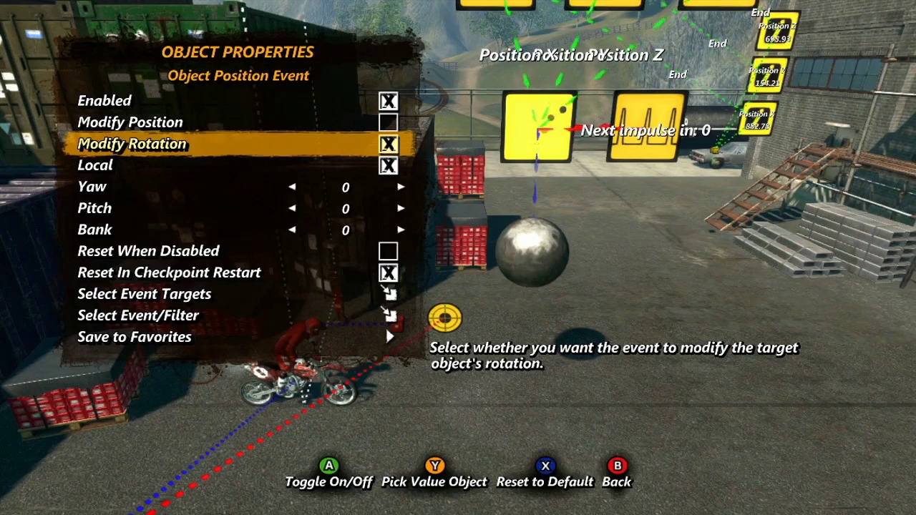
- Switch Modify Rotation and Local off and back on for the Object Position Event
{"action": "key", "text": "Return"}
{"action": "key", "text": "Return"}
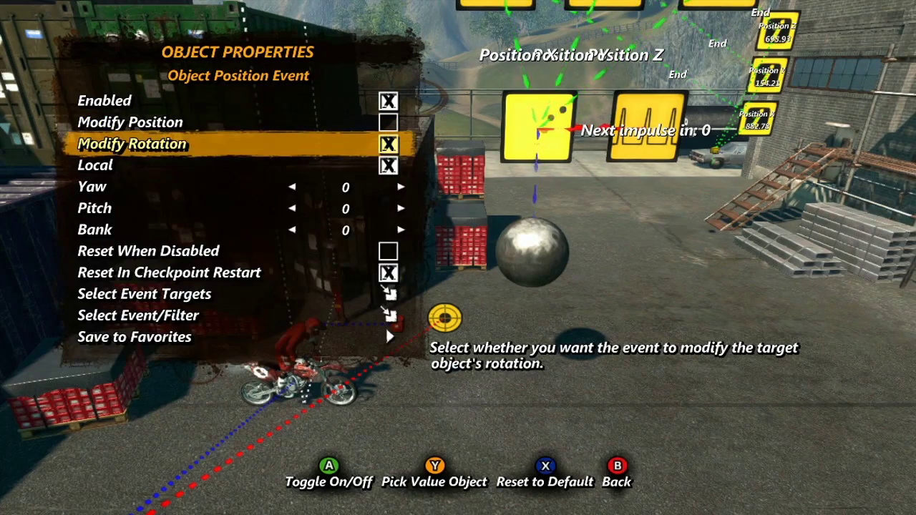
{"action": "key", "text": "Down"}
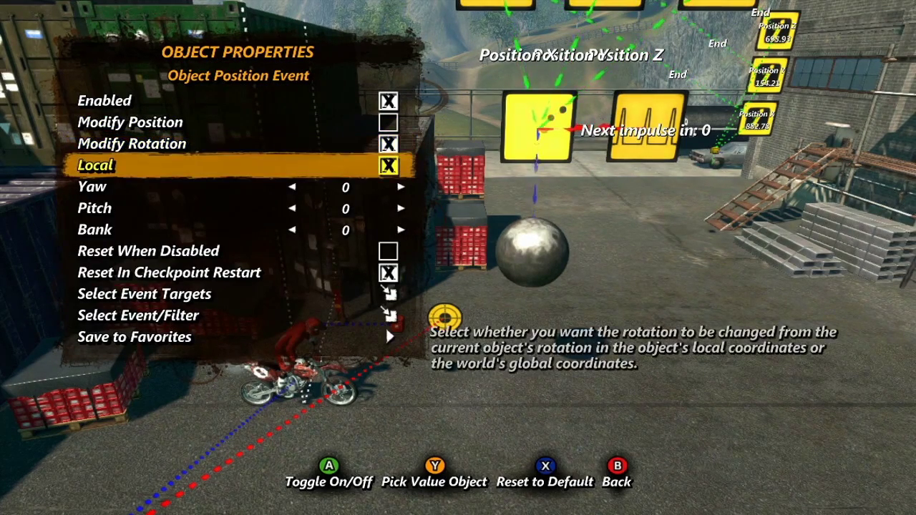
{"action": "key", "text": "Return"}
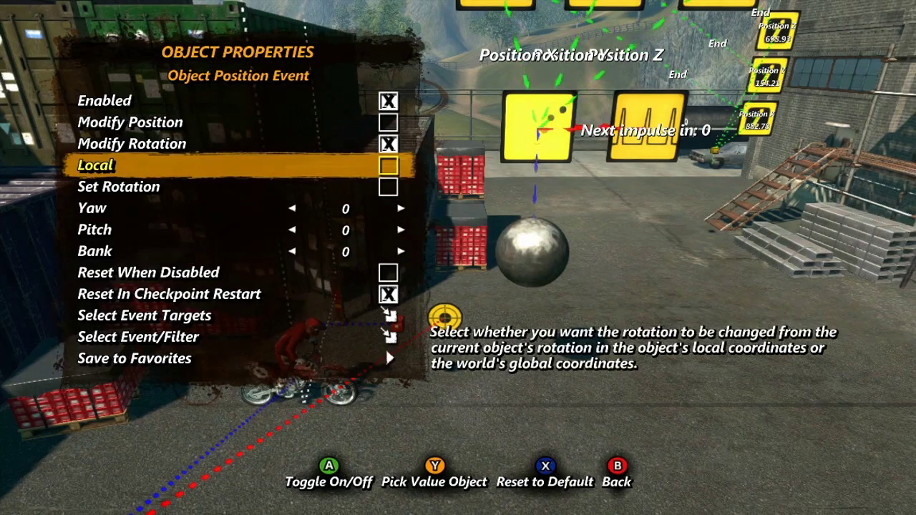
{"action": "key", "text": "Return"}
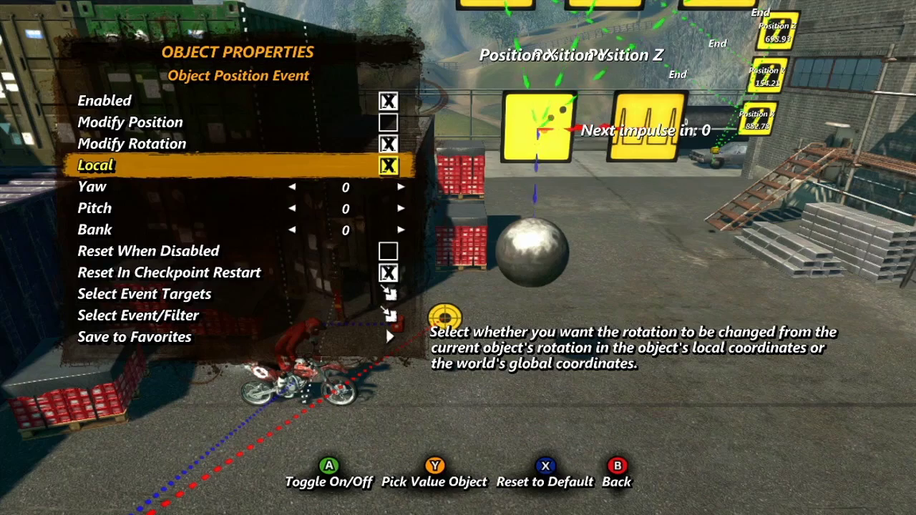
- Set the Object Position Event's Bank rotation angle to 360
{"action": "key", "text": "Down"}
{"action": "key", "text": "Down"}
{"action": "key", "text": "Down"}
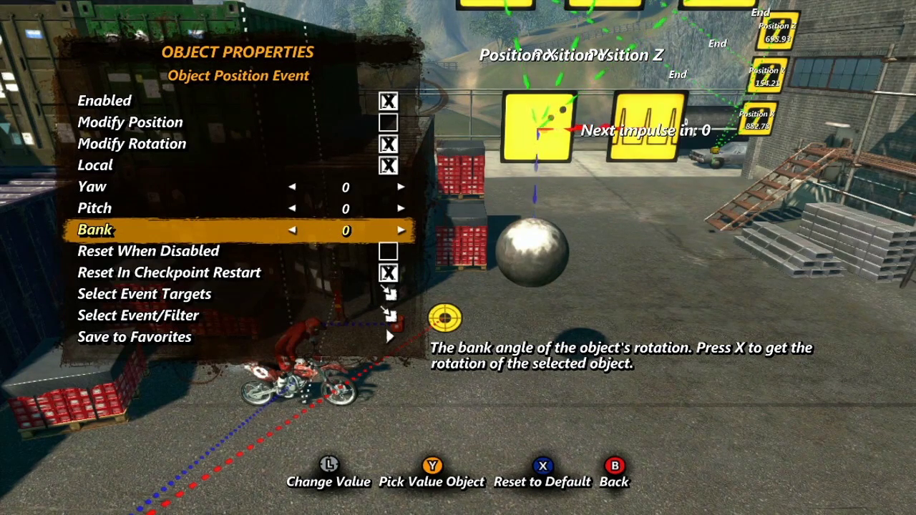
{"action": "key", "text": "Right"}
{"action": "key", "text": "Right"}
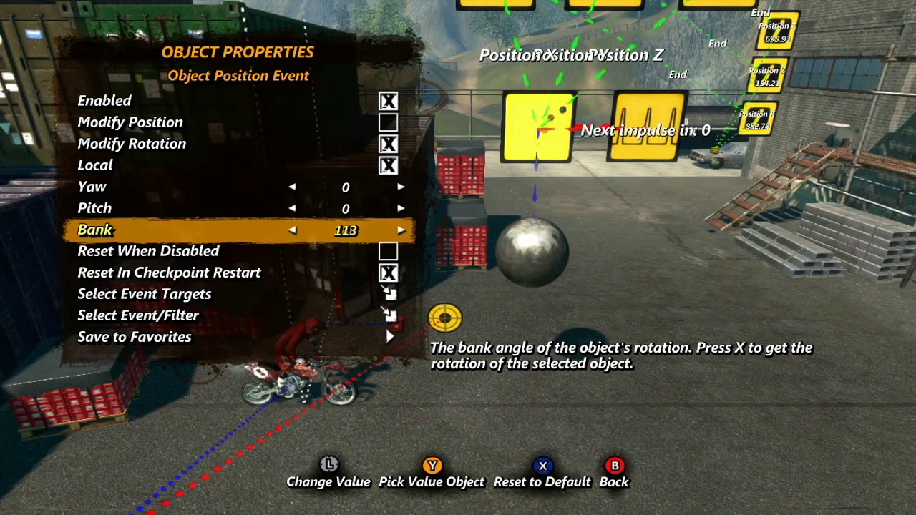
{"action": "key", "text": "Right"}
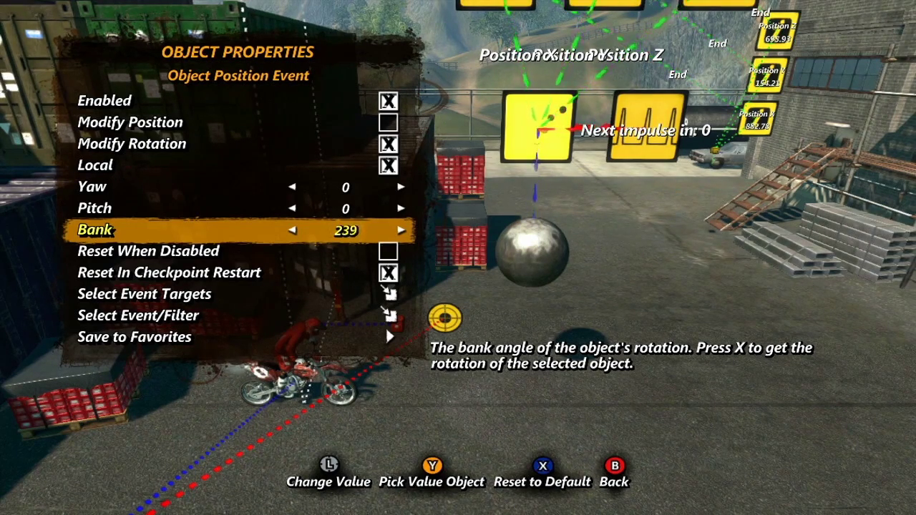
{"action": "key", "text": "Right"}
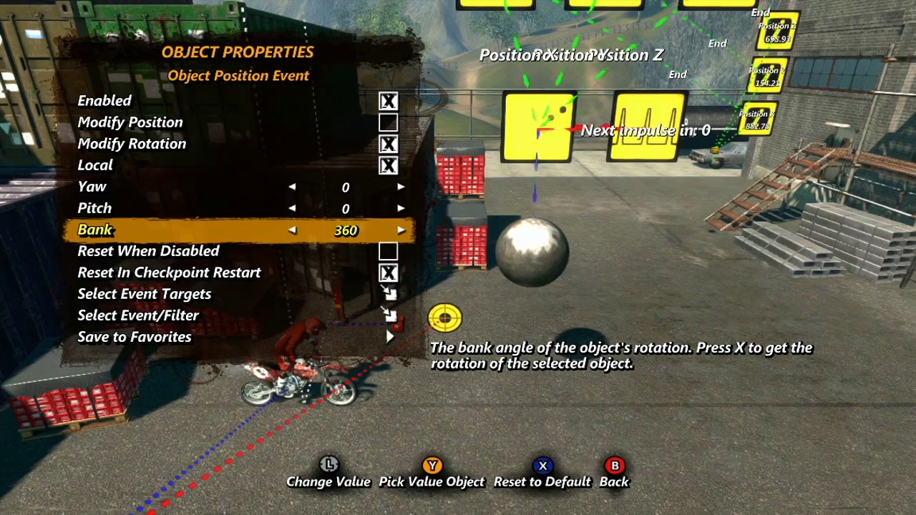
{"action": "key", "text": "Down"}
{"action": "key", "text": "Down"}
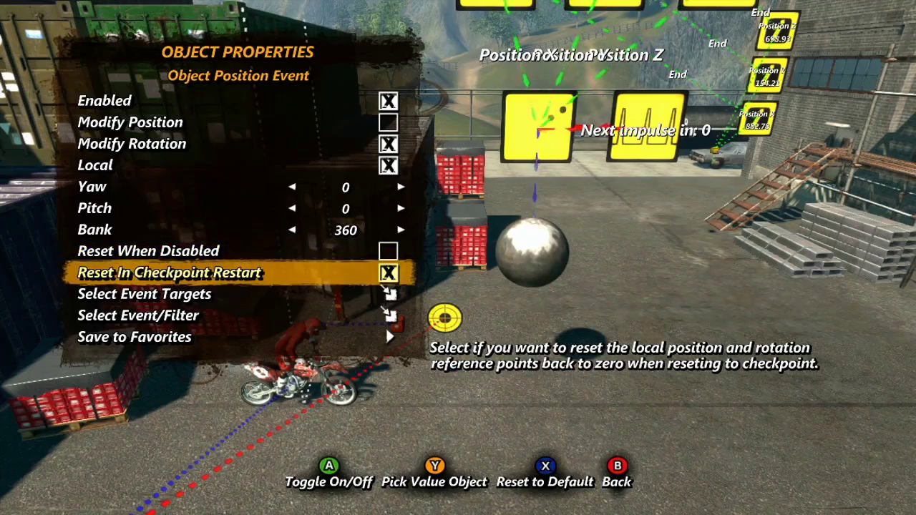
{"action": "key", "text": "Down"}
{"action": "key", "text": "Down"}
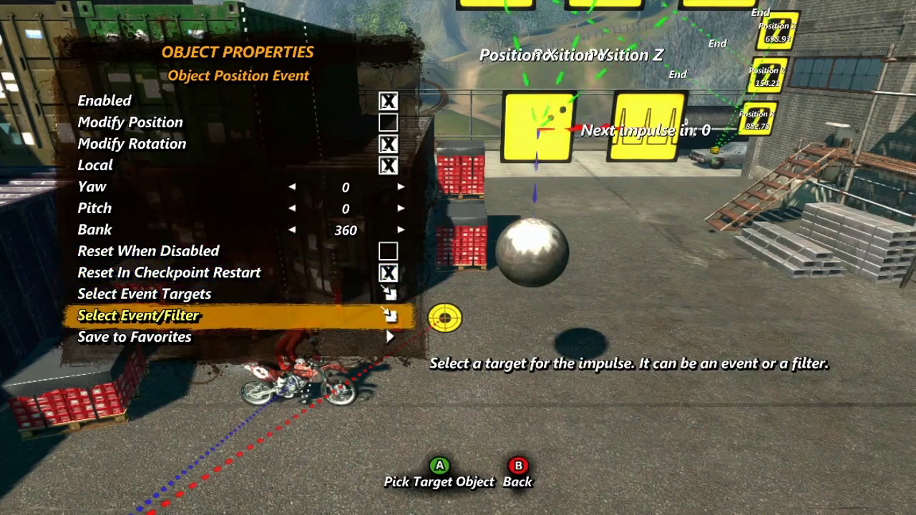